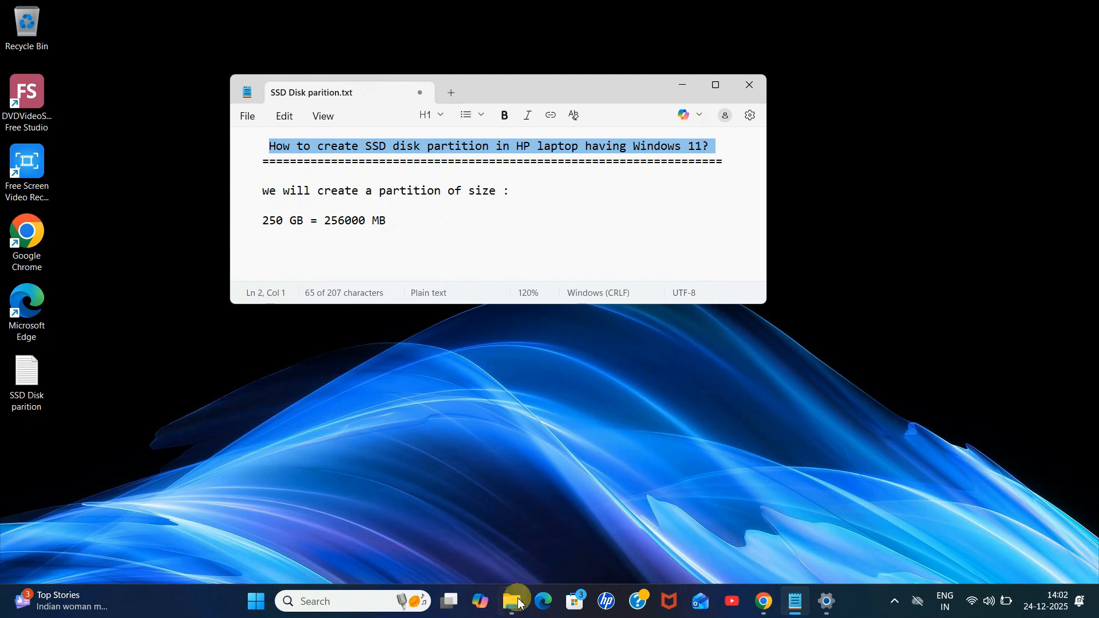
Step: Open File Explorer to view the drives under This PC, then minimize it
{"action": "mouse_move", "coordinate": [520, 603]}
{"action": "left_click", "coordinate": [512, 572]}
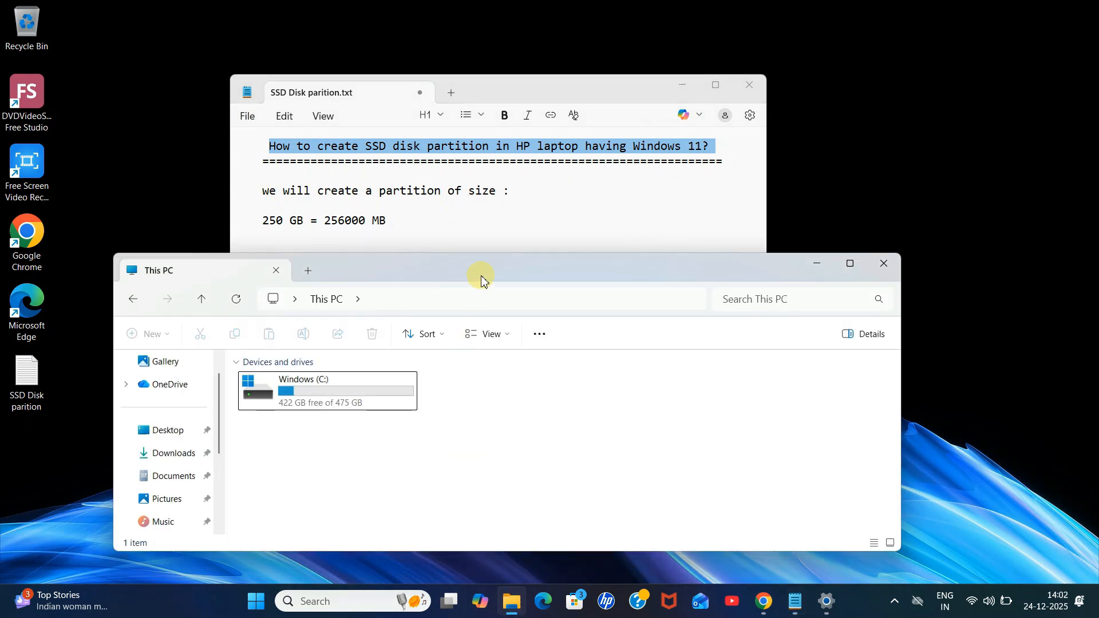
{"action": "left_click_drag", "start_coordinate": [482, 279], "coordinate": [521, 127]}
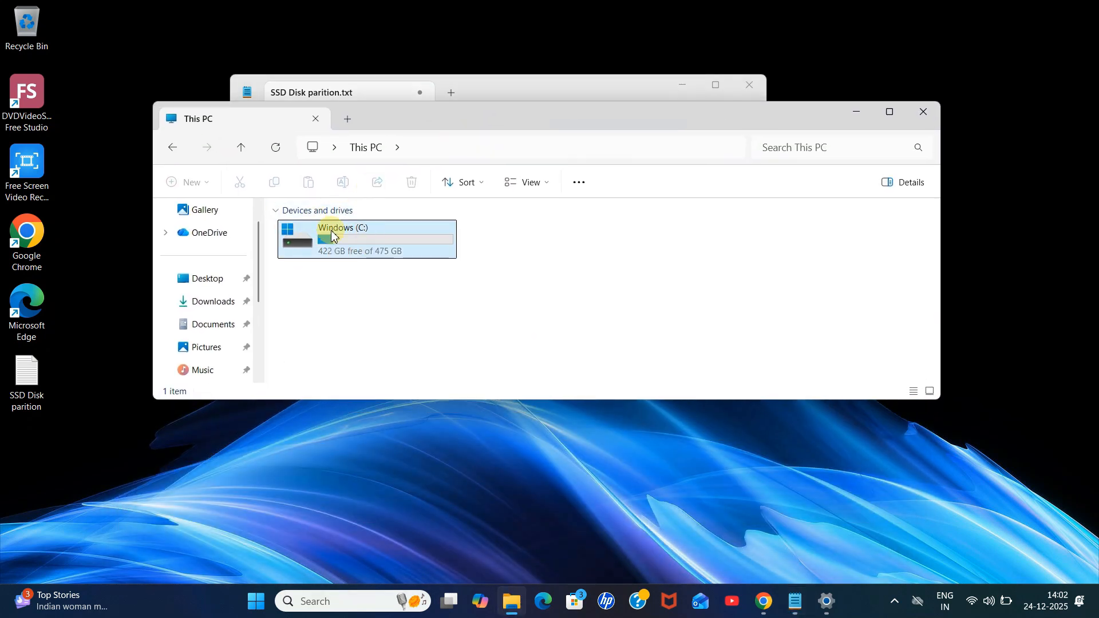
{"action": "mouse_move", "coordinate": [385, 258]}
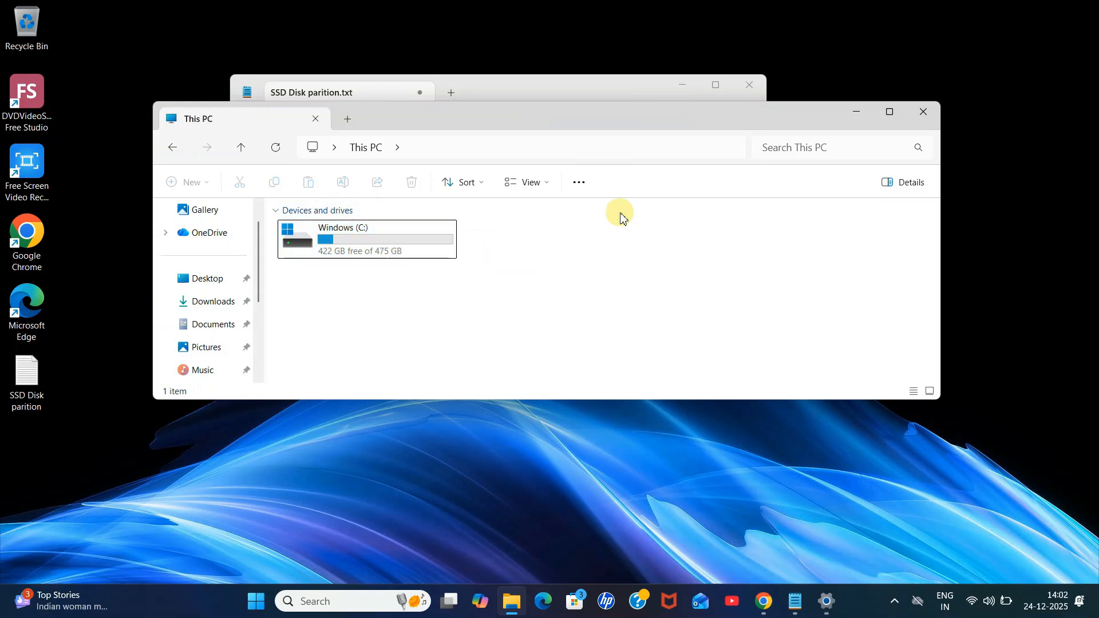
{"action": "left_click", "coordinate": [857, 114]}
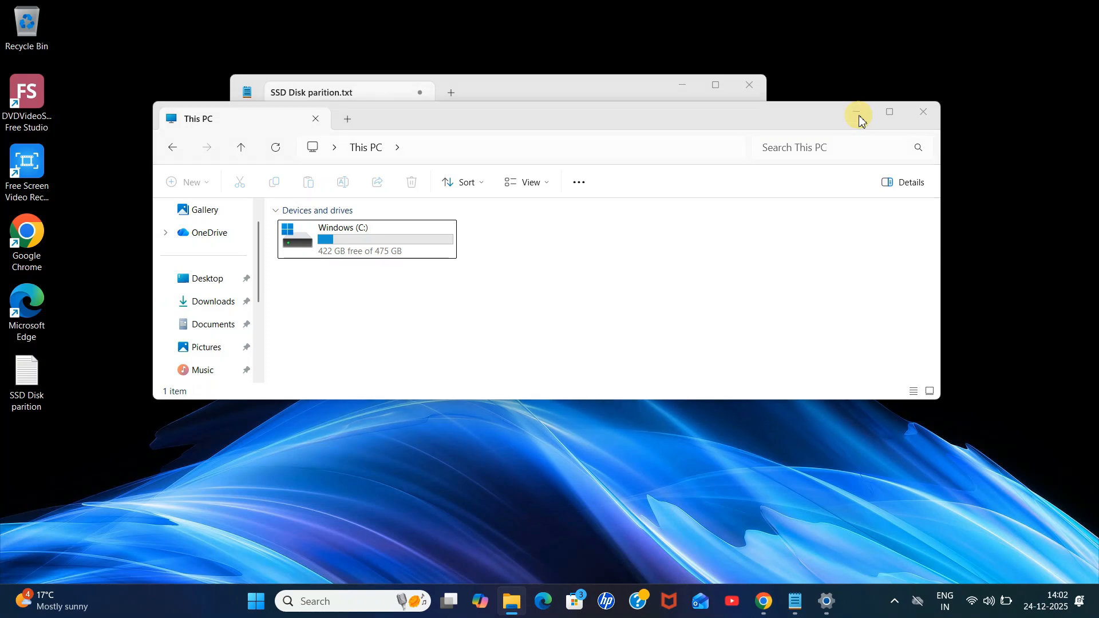
Step: Highlight the planned partition size lines, 250 GB = 256000 MB, in the notes text file
{"action": "left_click", "coordinate": [423, 213]}
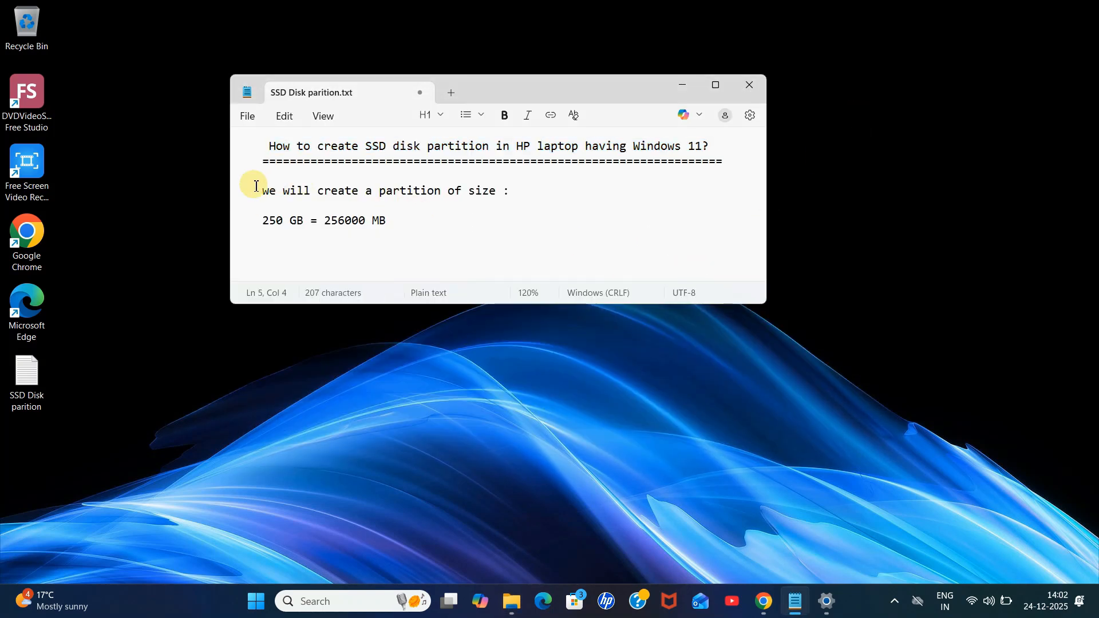
{"action": "left_click_drag", "start_coordinate": [262, 191], "coordinate": [508, 192]}
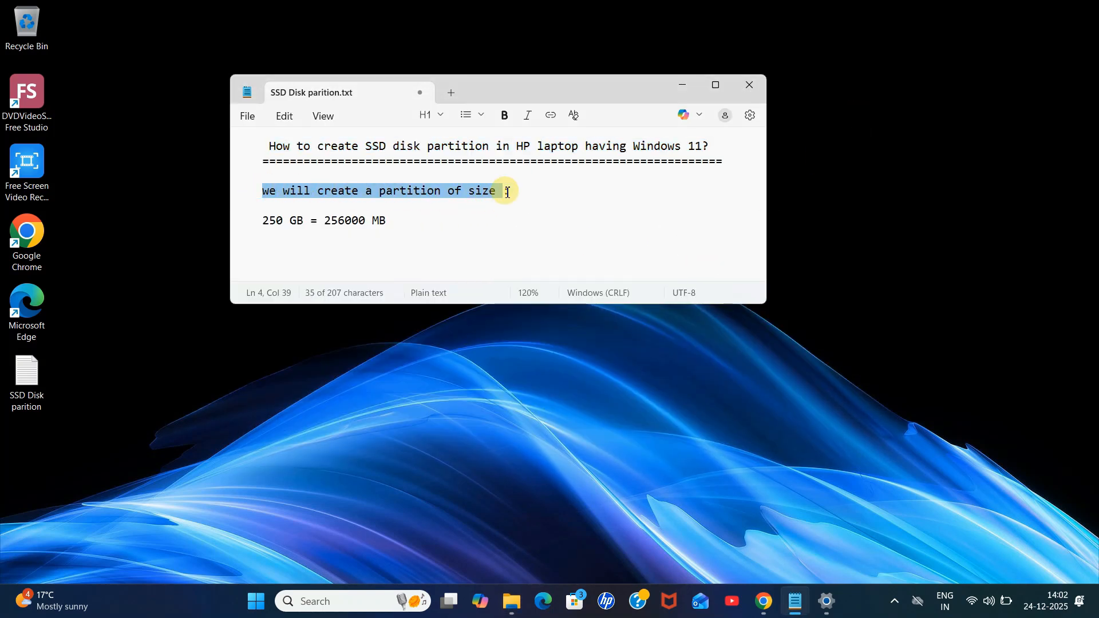
{"action": "left_click_drag", "start_coordinate": [304, 223], "coordinate": [259, 226]}
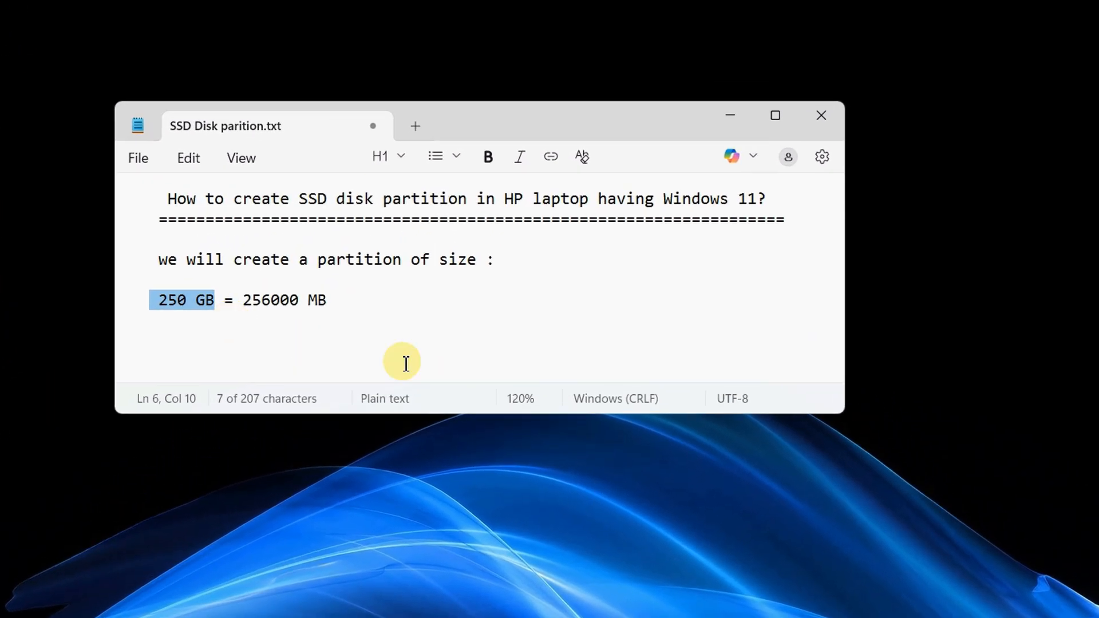
{"action": "left_click", "coordinate": [257, 318]}
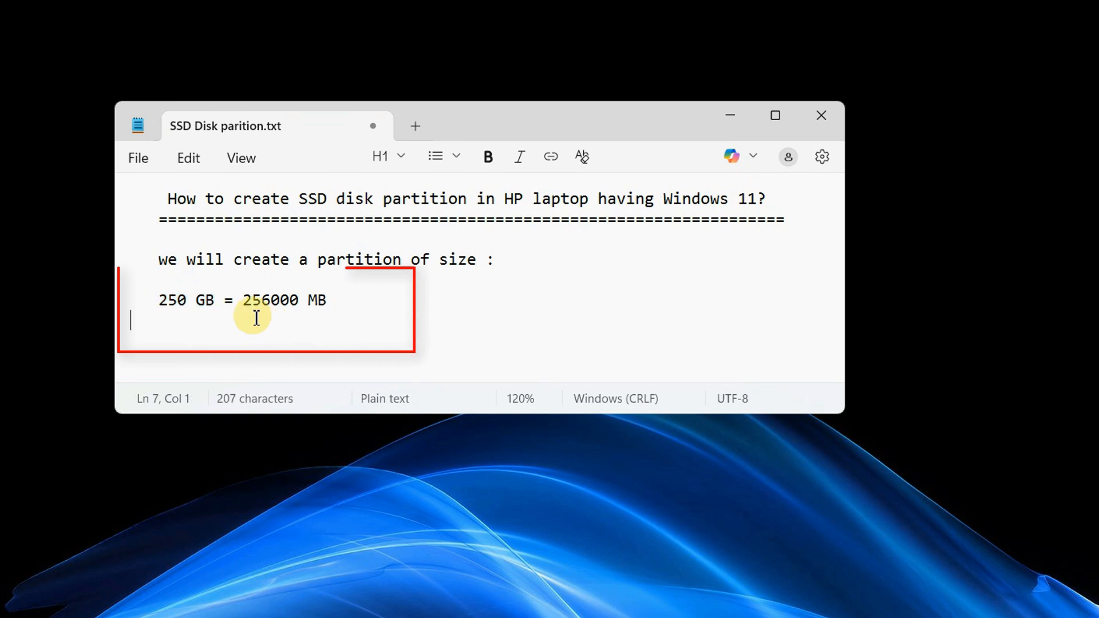
{"action": "left_click_drag", "start_coordinate": [225, 302], "coordinate": [156, 300]}
{"action": "left_click", "coordinate": [272, 333]}
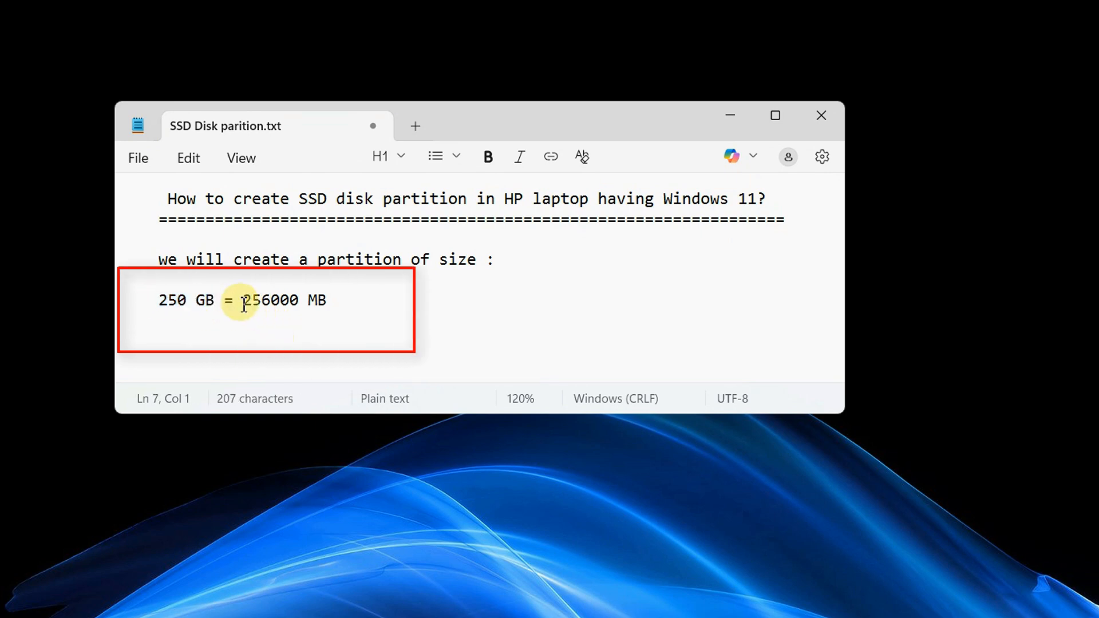
{"action": "left_click_drag", "start_coordinate": [235, 302], "coordinate": [348, 295]}
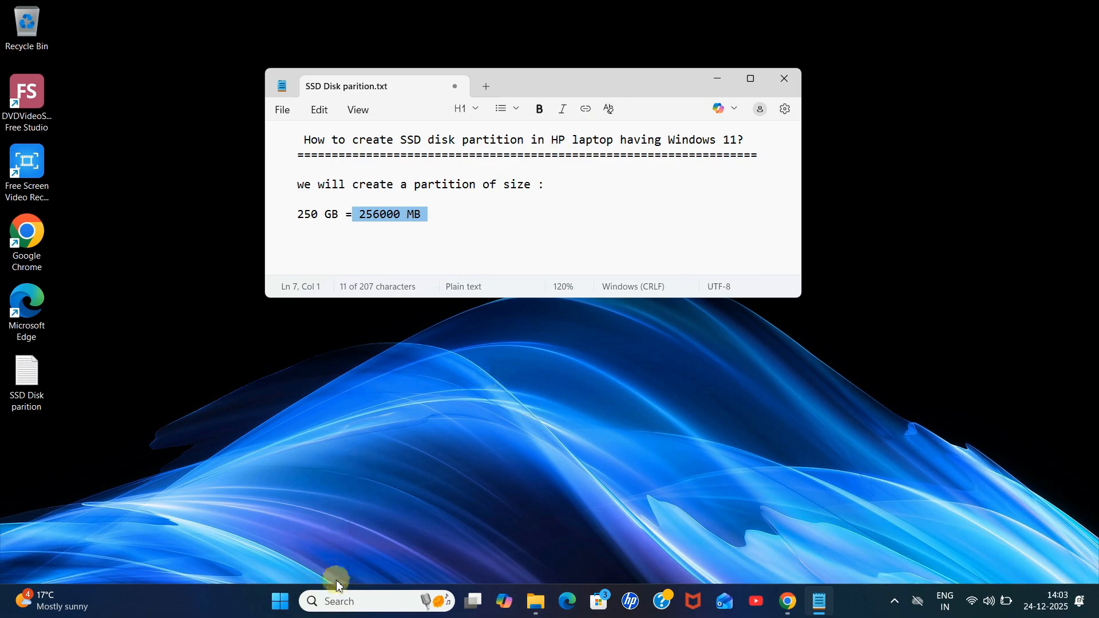
Step: Search for Computer Management and open it
{"action": "left_click", "coordinate": [352, 599]}
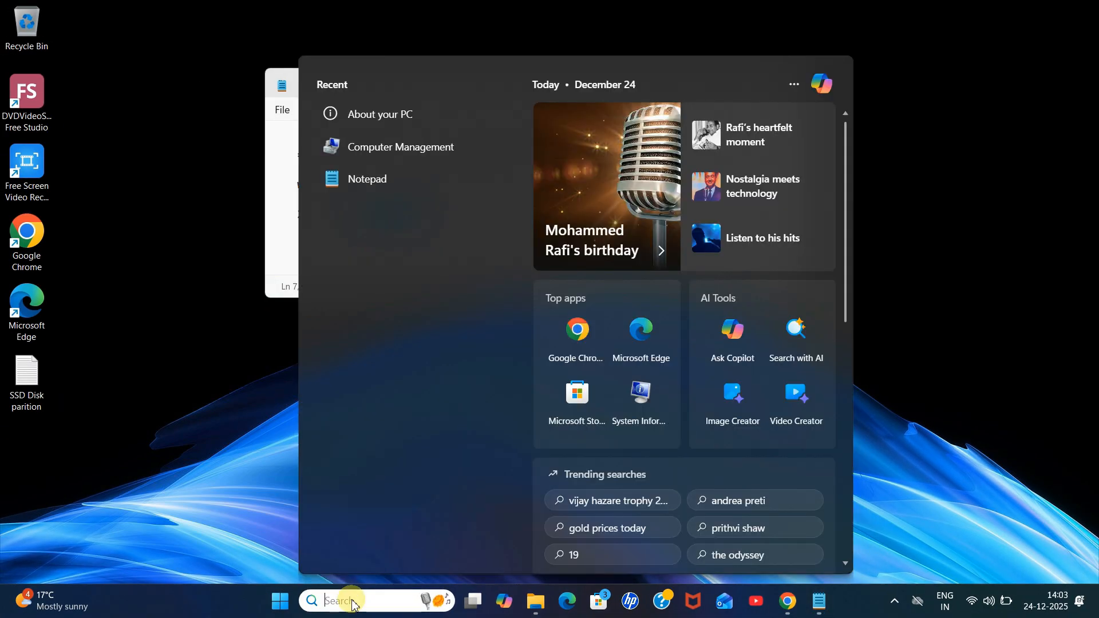
{"action": "type", "text": "com"}
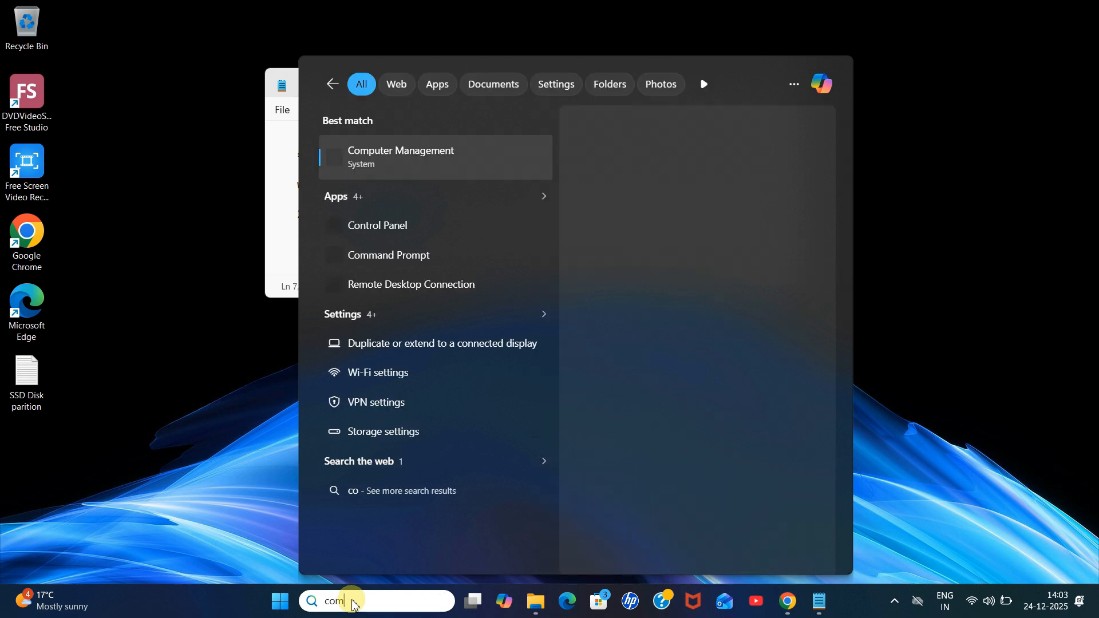
{"action": "type", "text": "puter"}
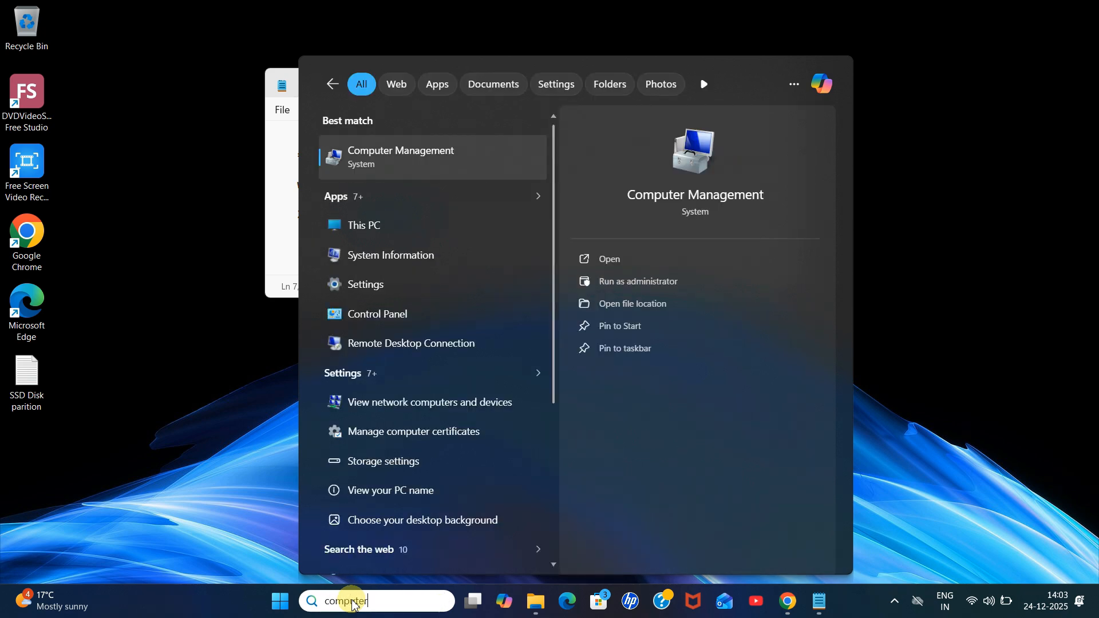
{"action": "type", "text": " manage"}
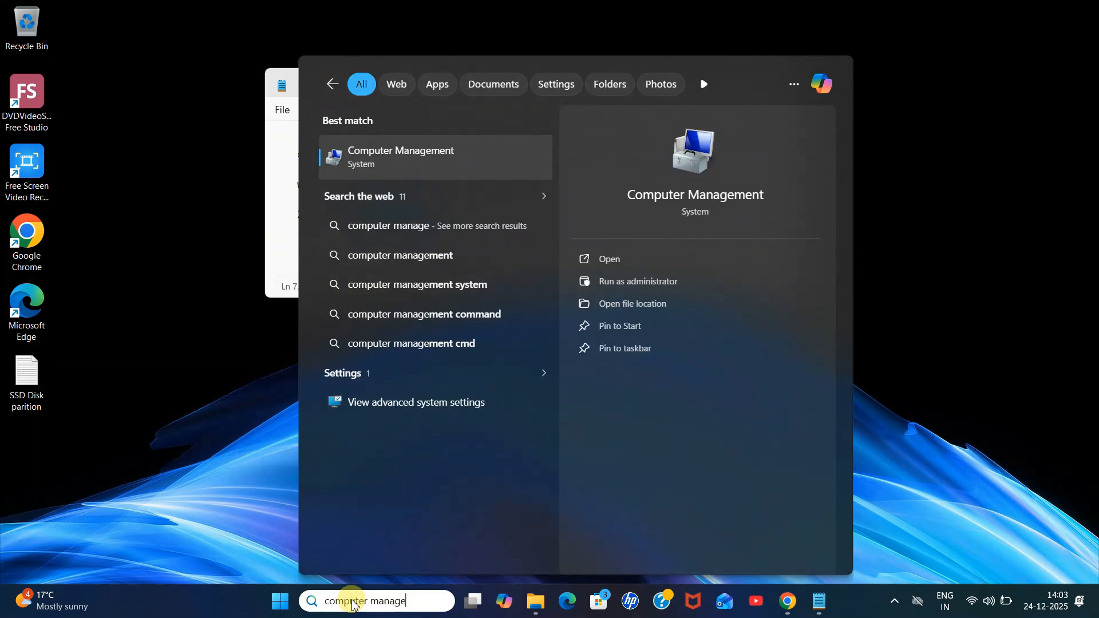
{"action": "left_click", "coordinate": [437, 156]}
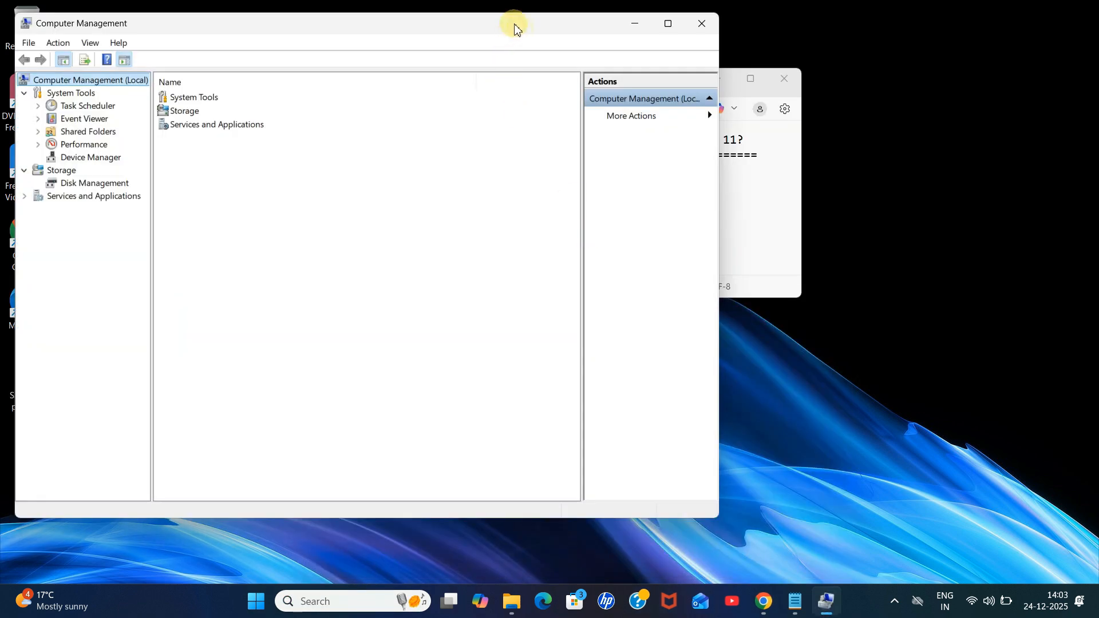
Step: Open Disk Management under Storage and maximize the Computer Management window
{"action": "left_click_drag", "start_coordinate": [515, 25], "coordinate": [608, 76]}
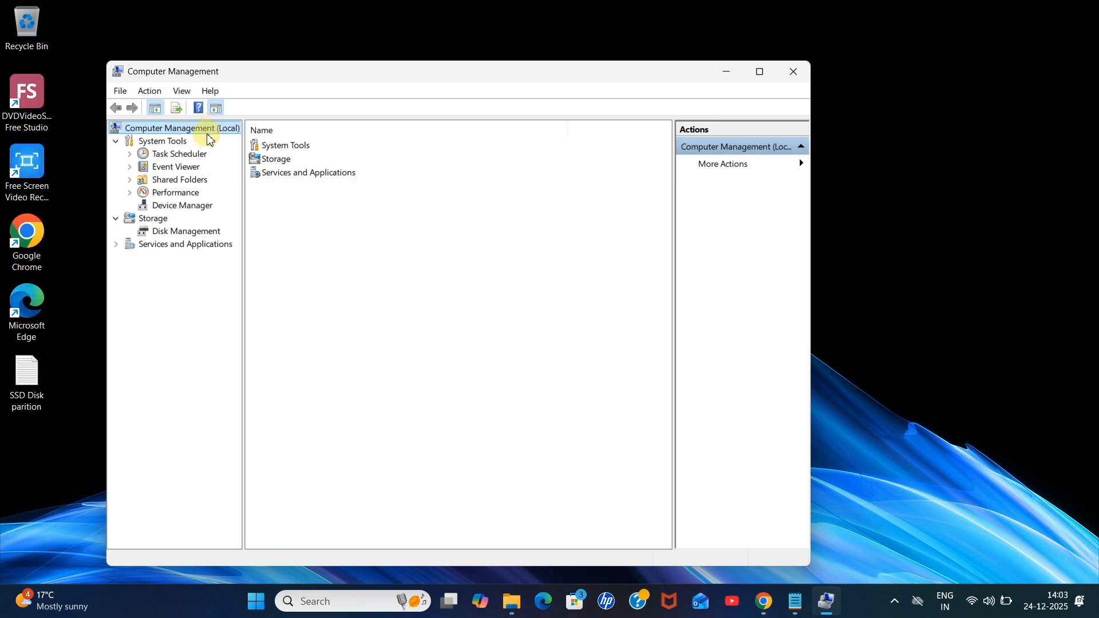
{"action": "left_click", "coordinate": [166, 223]}
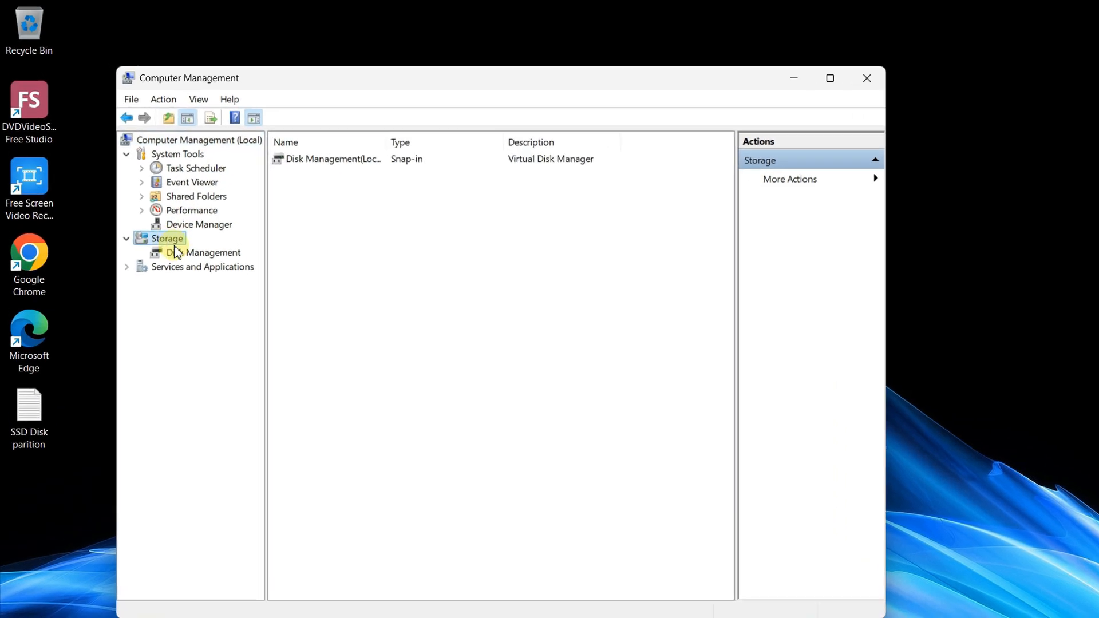
{"action": "left_click", "coordinate": [194, 232]}
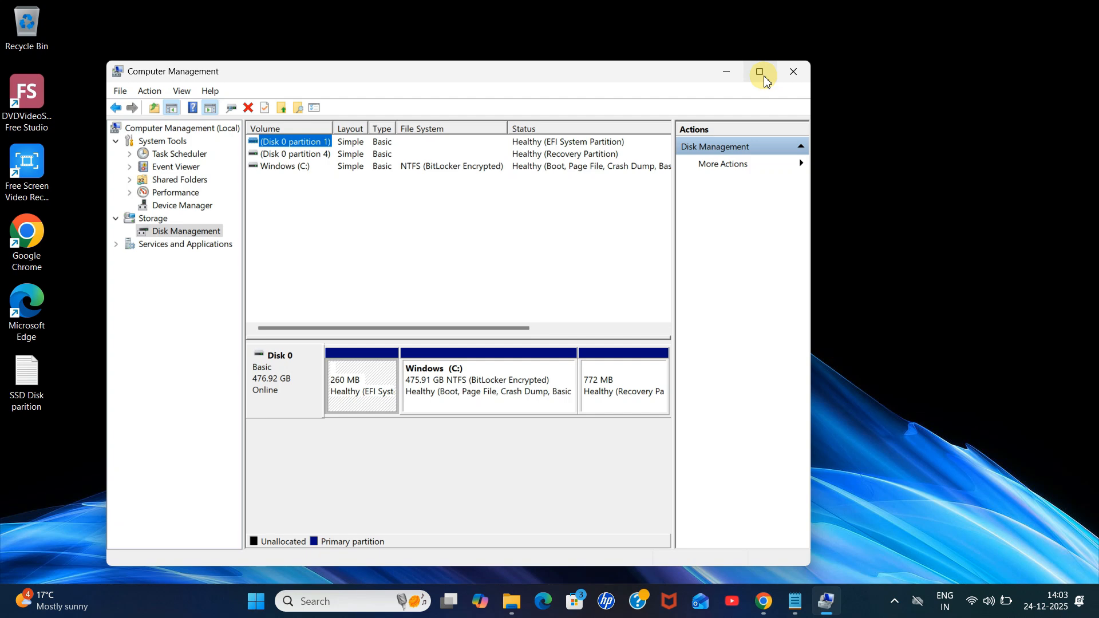
{"action": "left_click", "coordinate": [763, 75]}
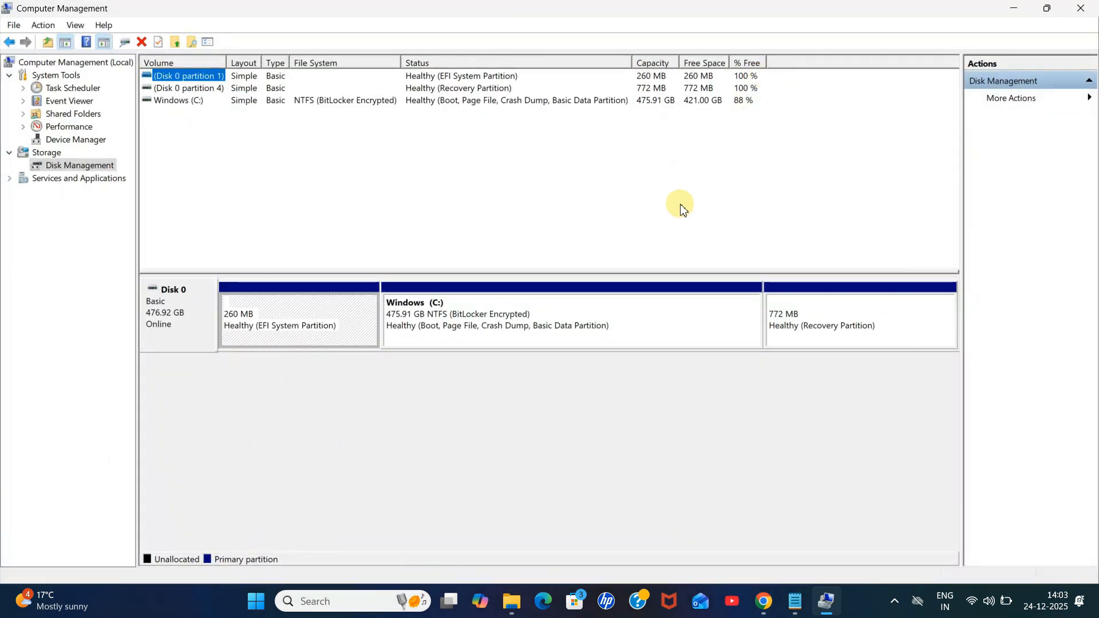
Step: Examine the volume list and the Windows (C:) partition on Disk 0
{"action": "left_click", "coordinate": [184, 107]}
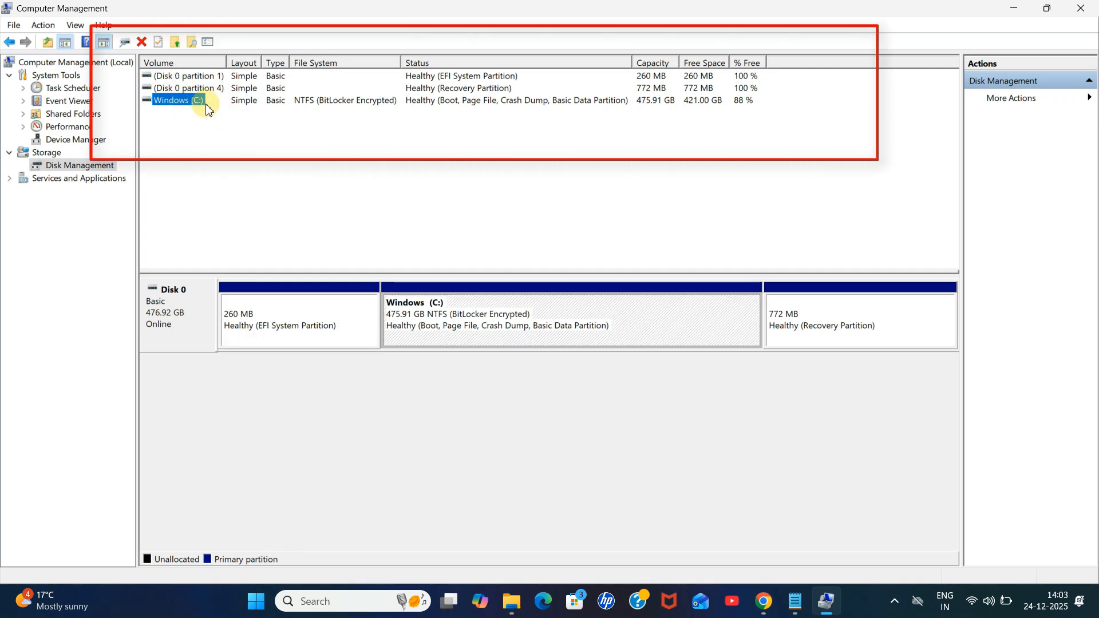
{"action": "left_click", "coordinate": [667, 107]}
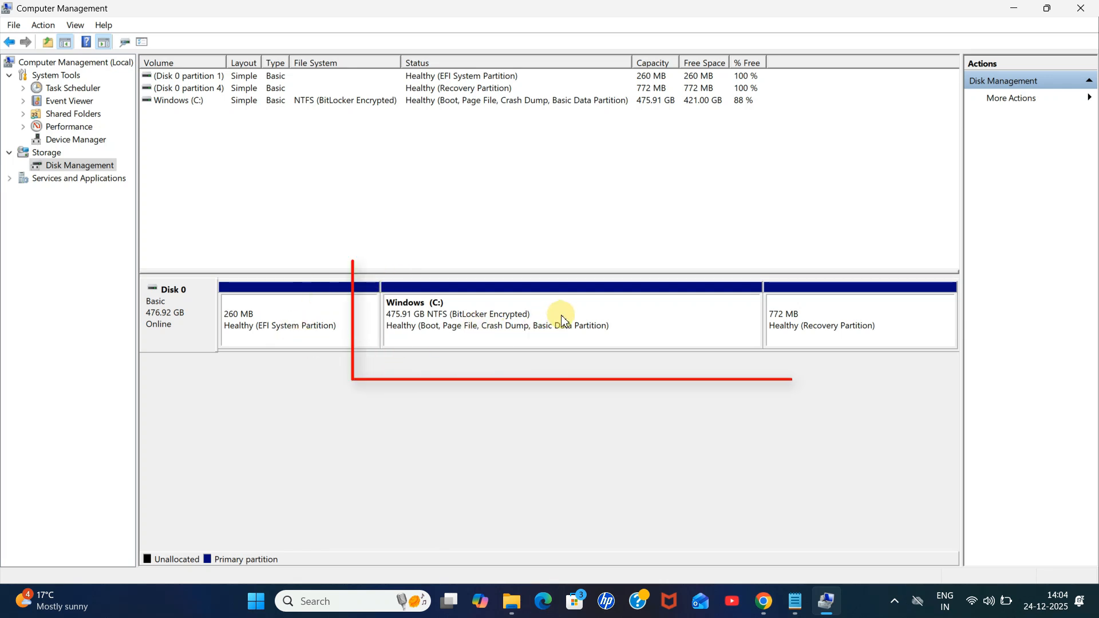
{"action": "left_click", "coordinate": [449, 311]}
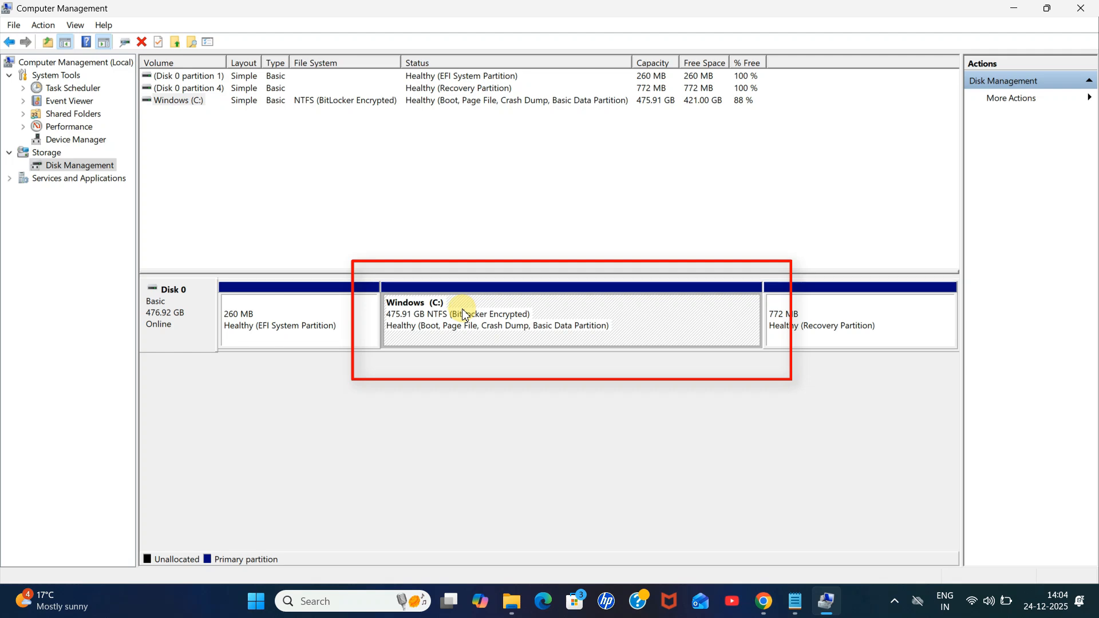
Step: Check the 250 GB size noted in the text file and return to Disk Management
{"action": "left_click", "coordinate": [1019, 9]}
{"action": "left_click", "coordinate": [347, 219]}
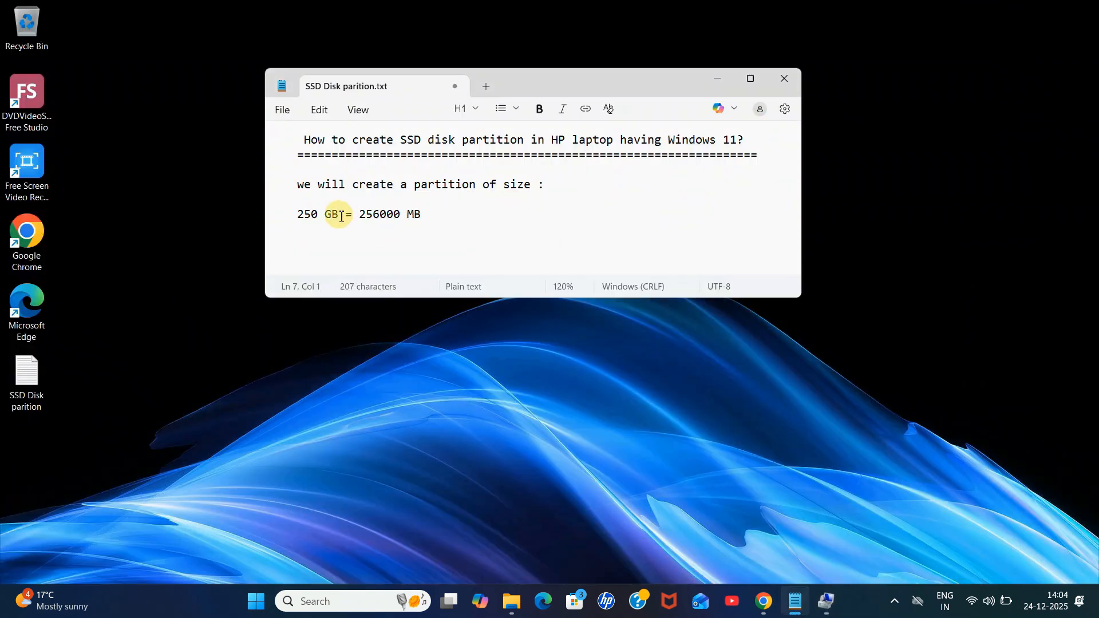
{"action": "left_click_drag", "start_coordinate": [341, 217], "coordinate": [299, 216]}
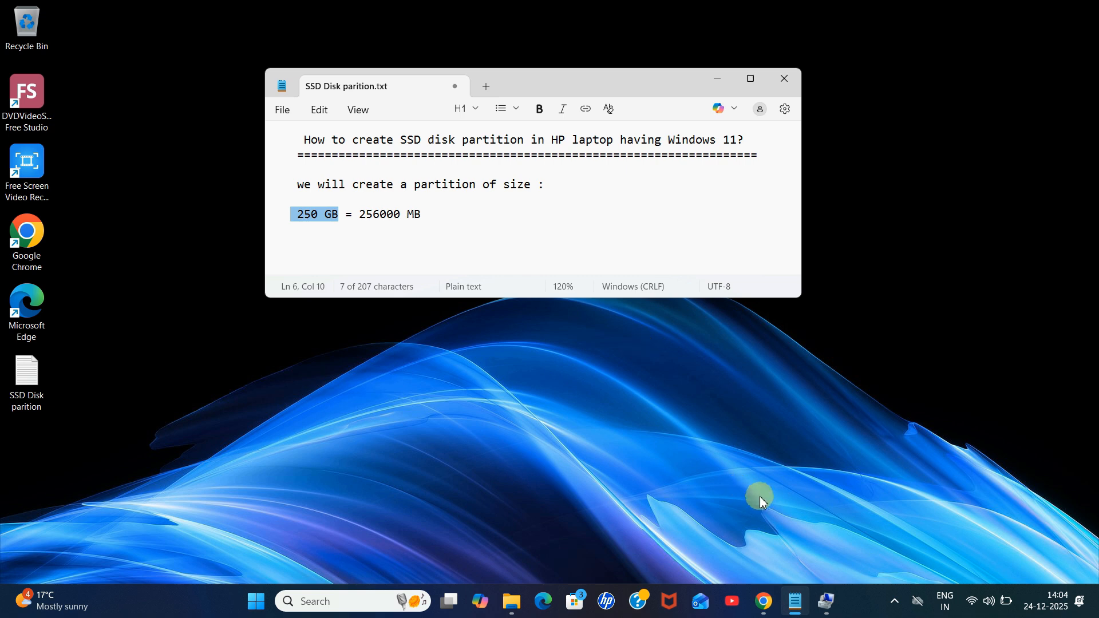
{"action": "left_click", "coordinate": [830, 600]}
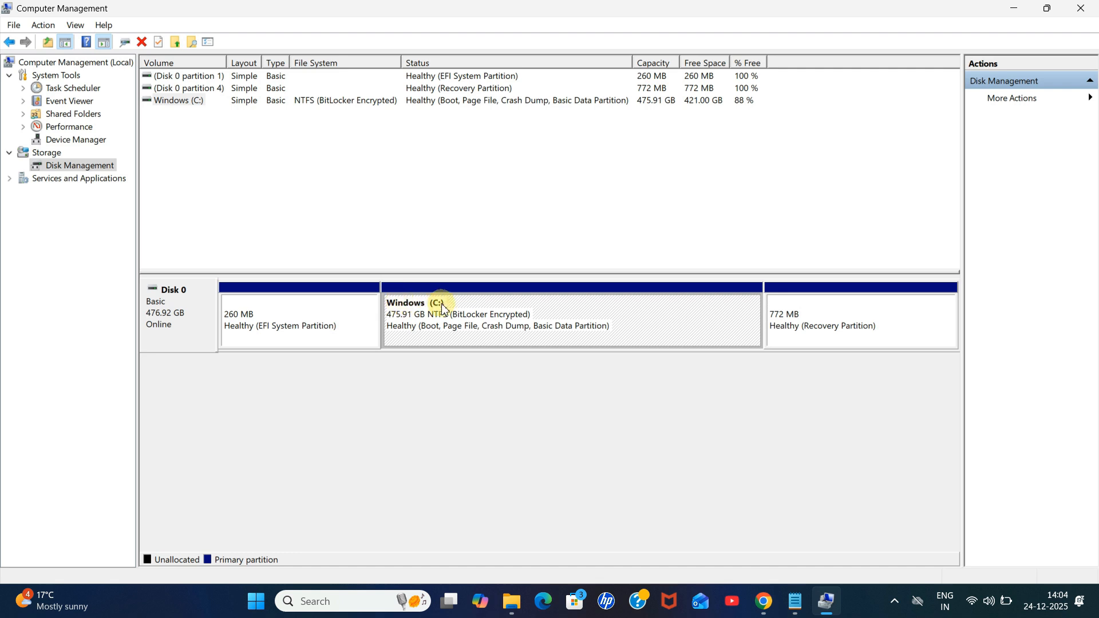
Step: Open the Shrink Volume dialog for the Windows (C:) partition
{"action": "right_click", "coordinate": [572, 309]}
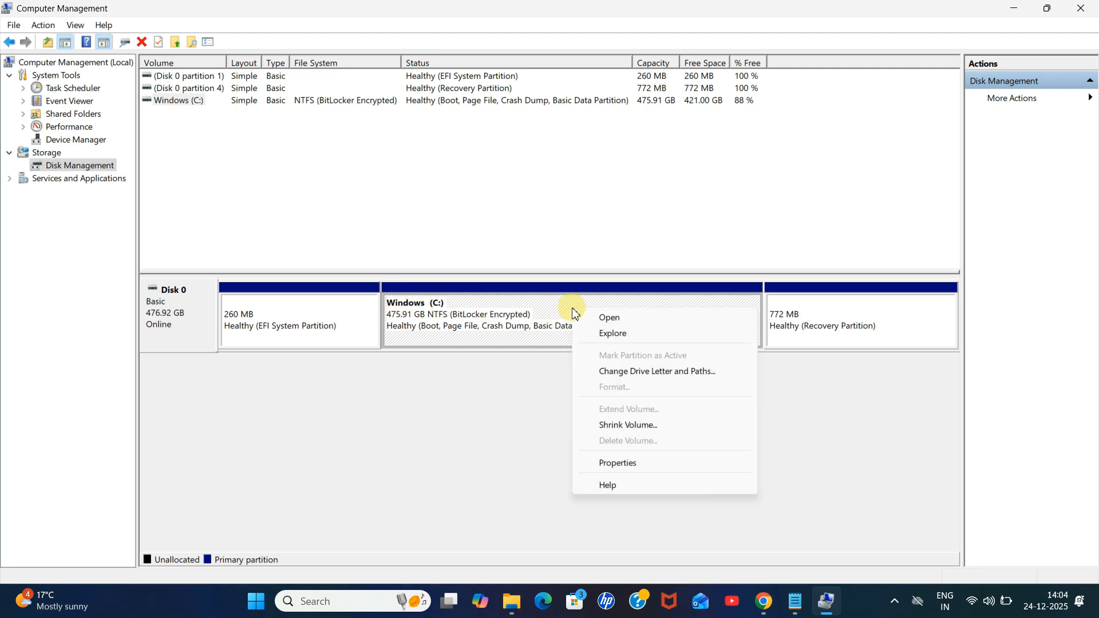
{"action": "left_click", "coordinate": [657, 431]}
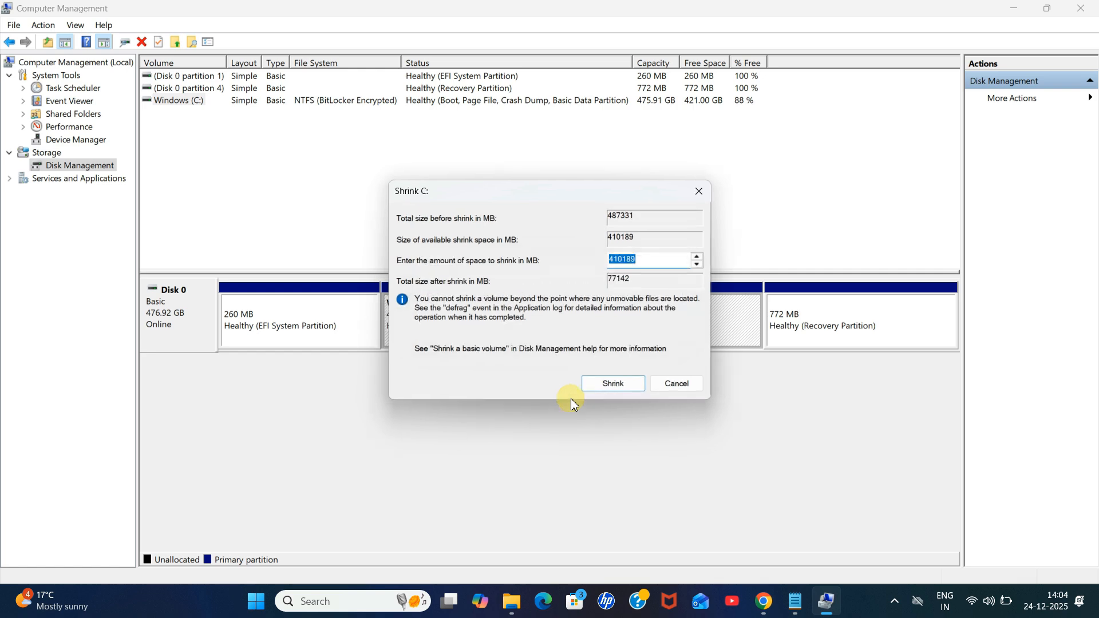
{"action": "mouse_move", "coordinate": [547, 200]}
{"action": "left_mouse_down"}
{"action": "mouse_move", "coordinate": [559, 213]}
{"action": "mouse_move", "coordinate": [589, 200]}
{"action": "mouse_move", "coordinate": [548, 211]}
{"action": "left_mouse_up"}
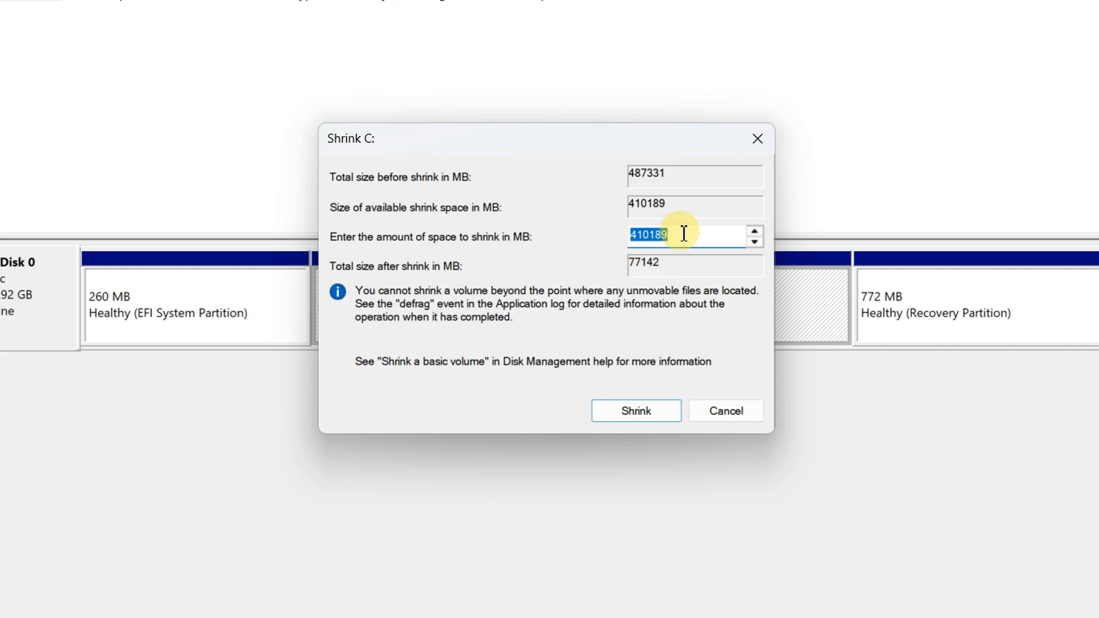
{"action": "left_click_drag", "start_coordinate": [684, 233], "coordinate": [616, 233]}
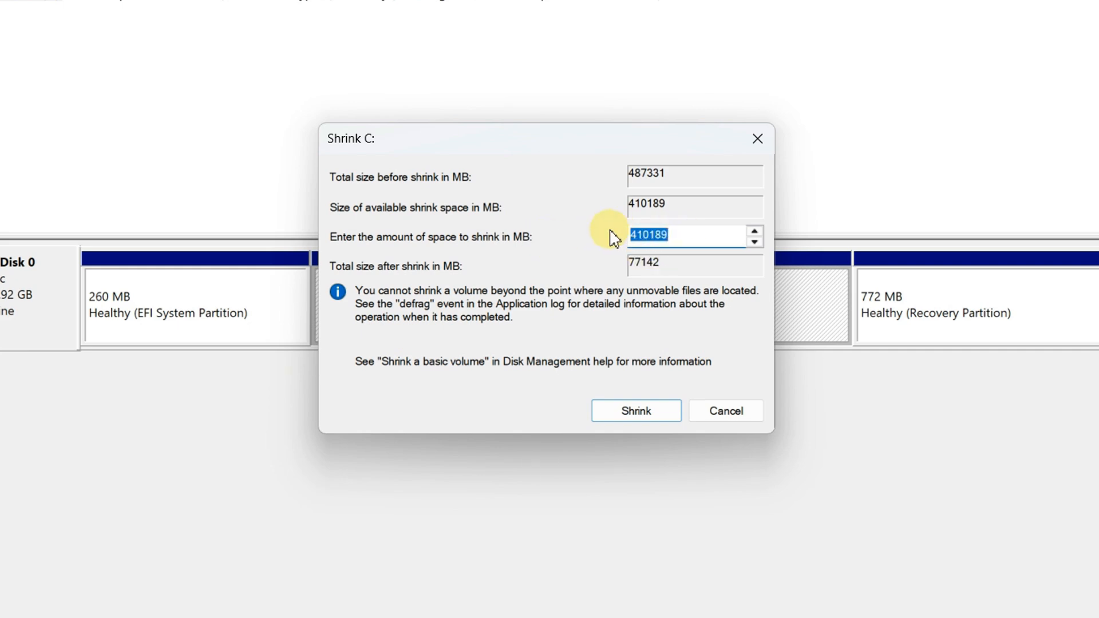
Step: Copy 256000 from the notes and set the amount of space to shrink to 256000 MB
{"action": "left_click", "coordinate": [830, 617]}
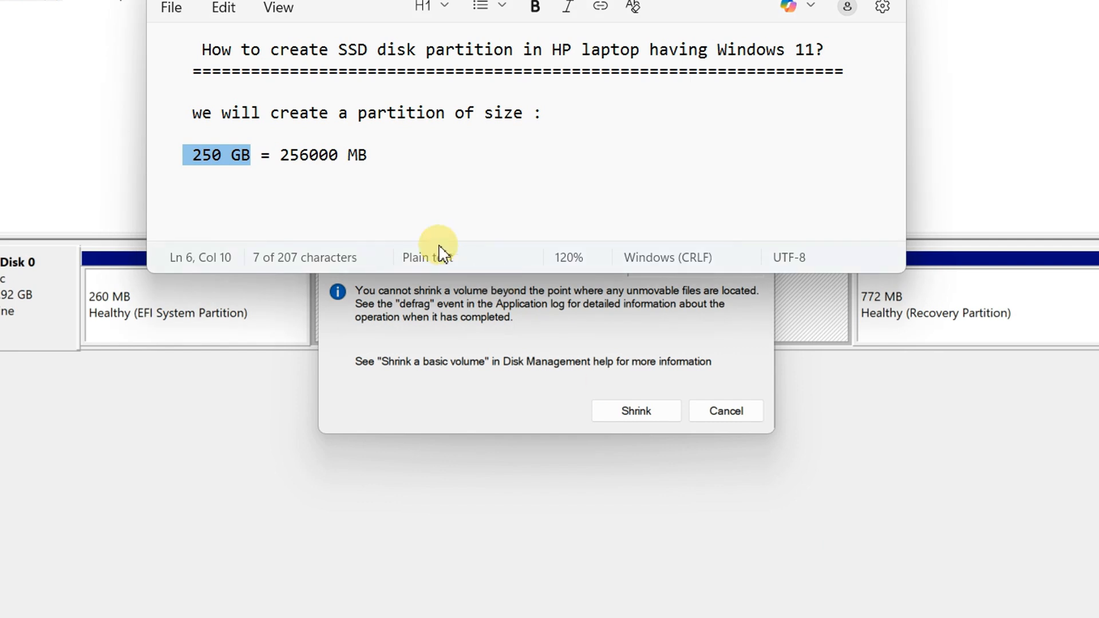
{"action": "left_click", "coordinate": [245, 159]}
{"action": "left_click_drag", "start_coordinate": [255, 157], "coordinate": [183, 156]}
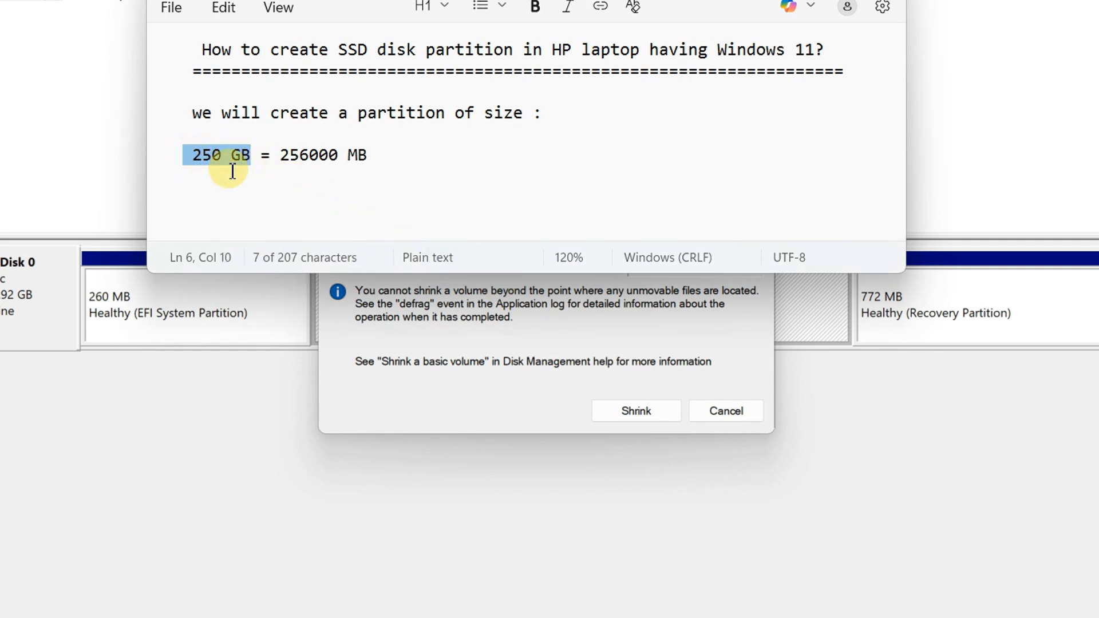
{"action": "left_click", "coordinate": [432, 157]}
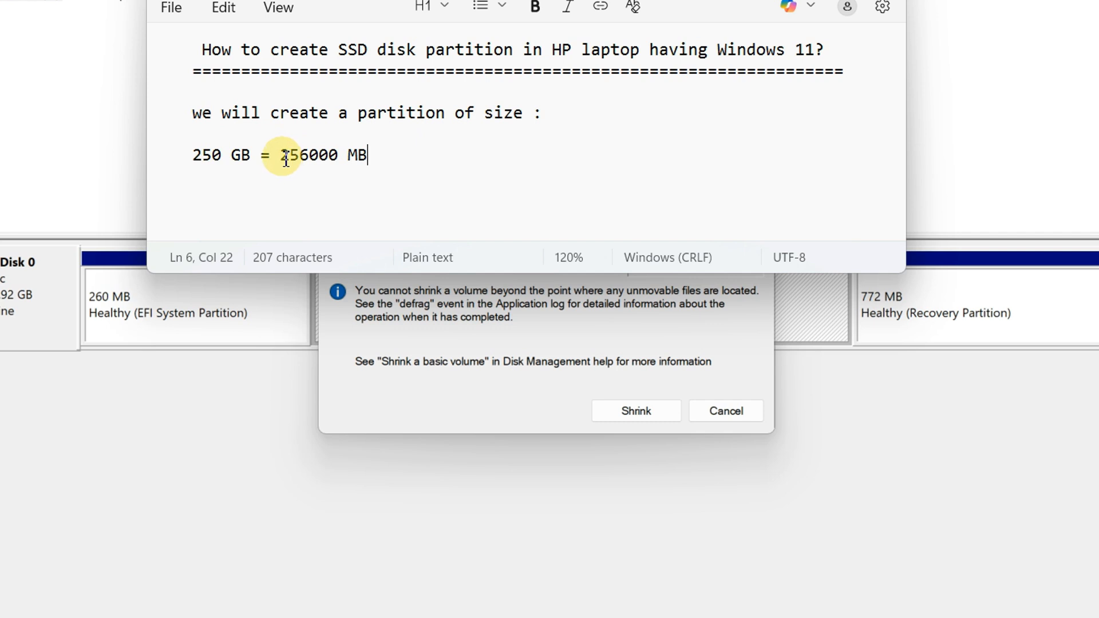
{"action": "left_click_drag", "start_coordinate": [284, 157], "coordinate": [344, 157]}
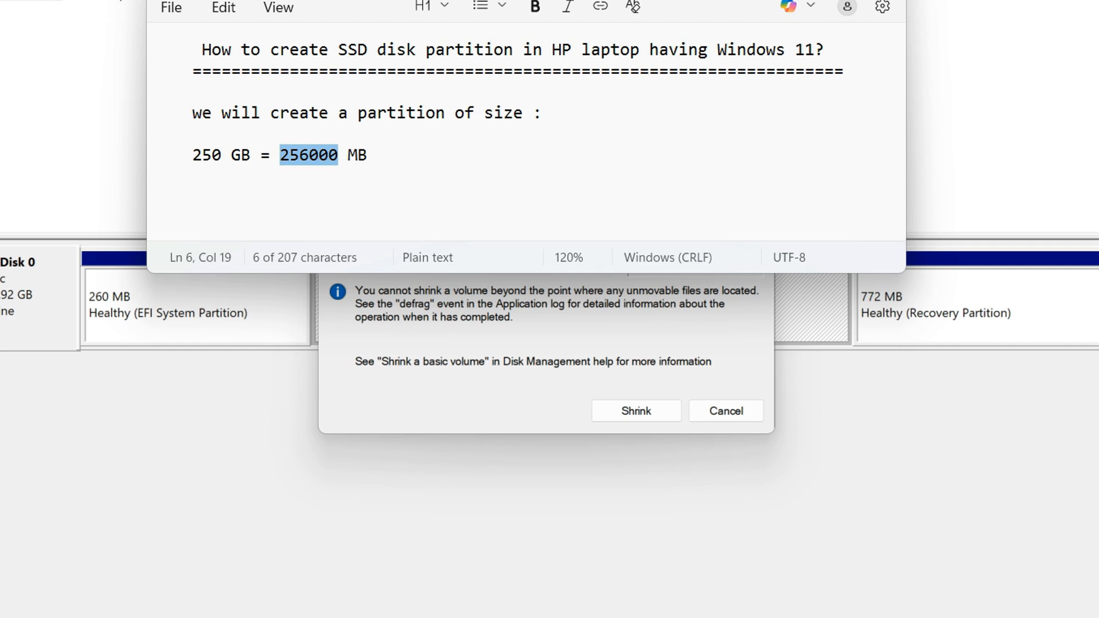
{"action": "left_click", "coordinate": [796, 0]}
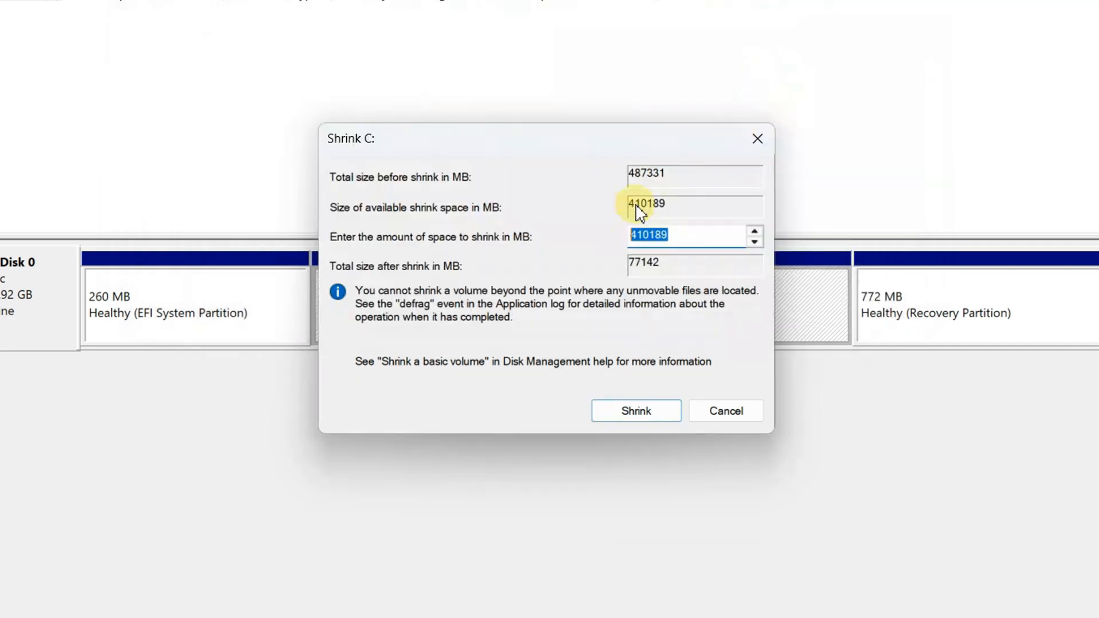
{"action": "left_click", "coordinate": [681, 242]}
{"action": "double_click", "coordinate": [661, 235]}
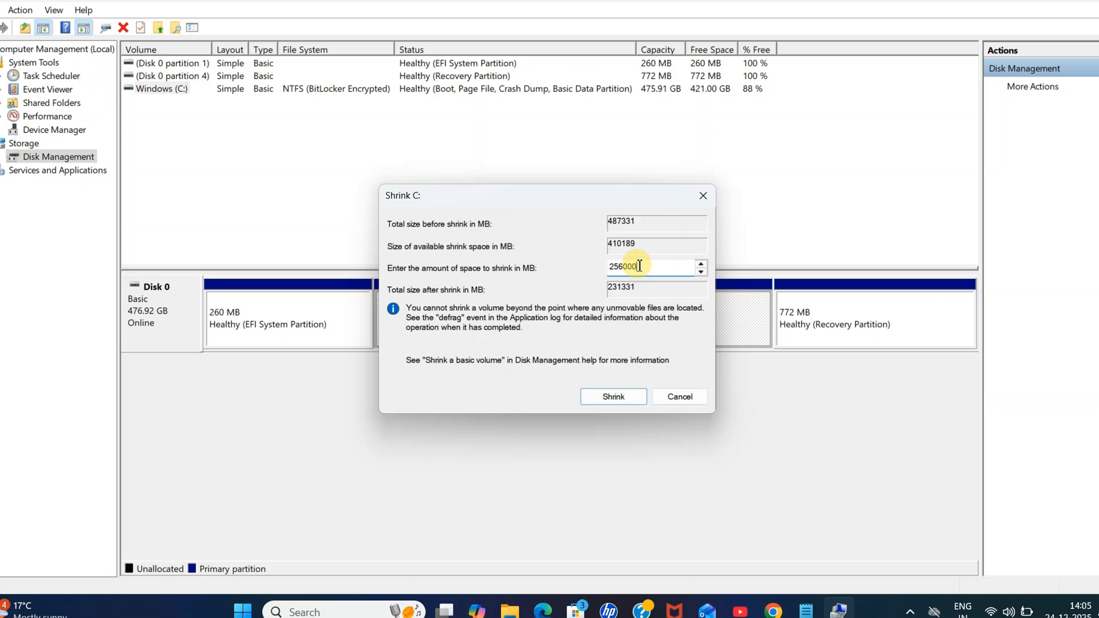
Step: Confirm the shrink of the Windows (C:) partition by 256000 MB and inspect the new unallocated space
{"action": "left_click", "coordinate": [617, 398]}
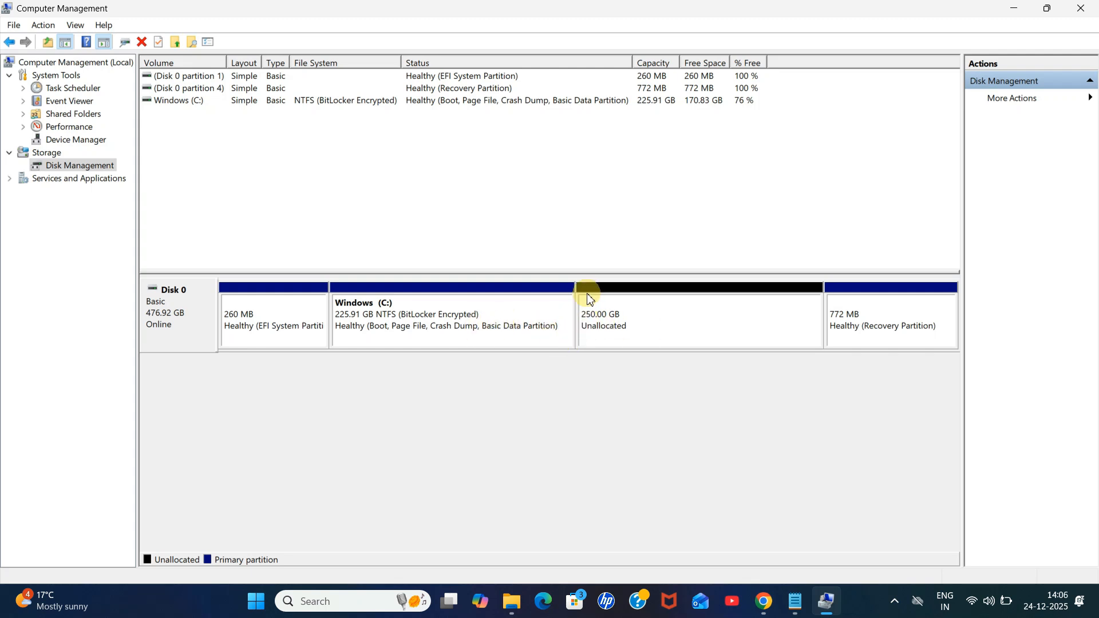
{"action": "left_click", "coordinate": [646, 319]}
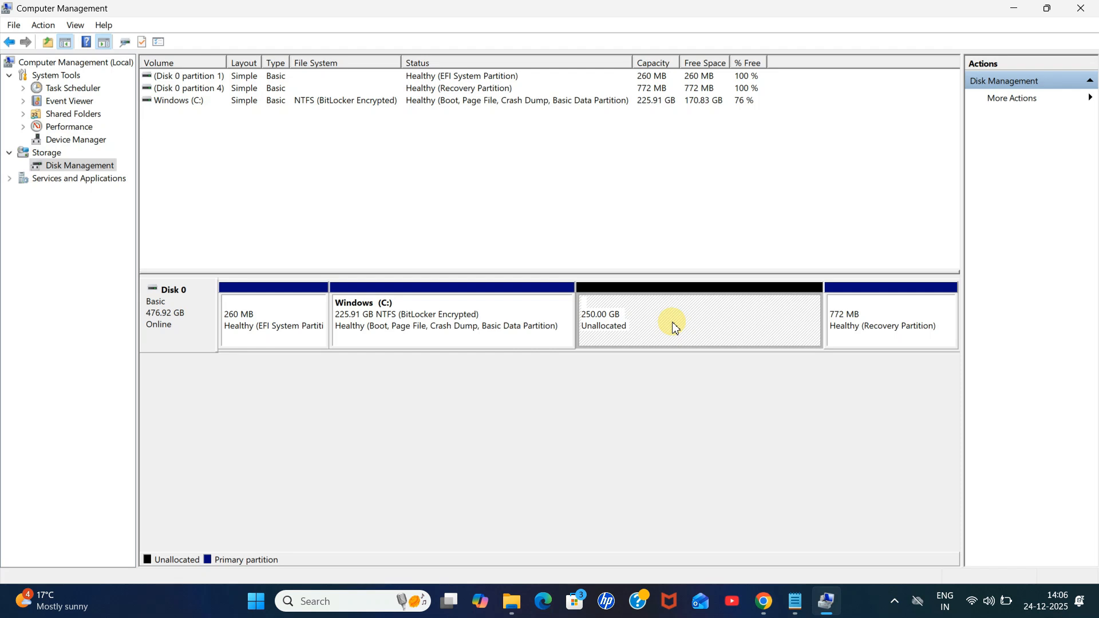
{"action": "left_click", "coordinate": [538, 324]}
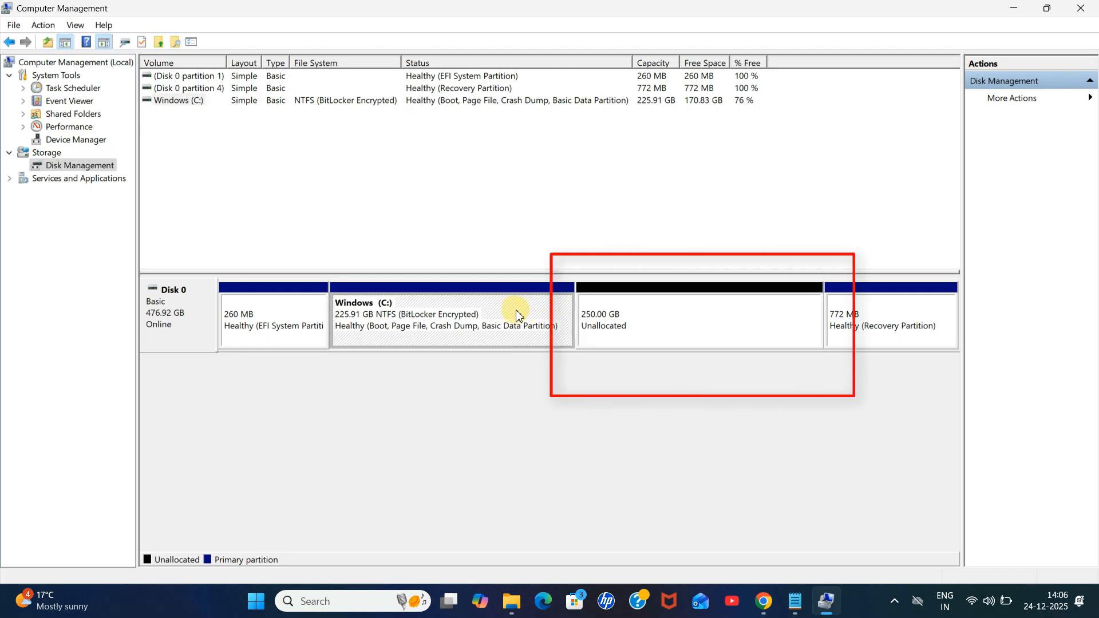
{"action": "left_click", "coordinate": [658, 325]}
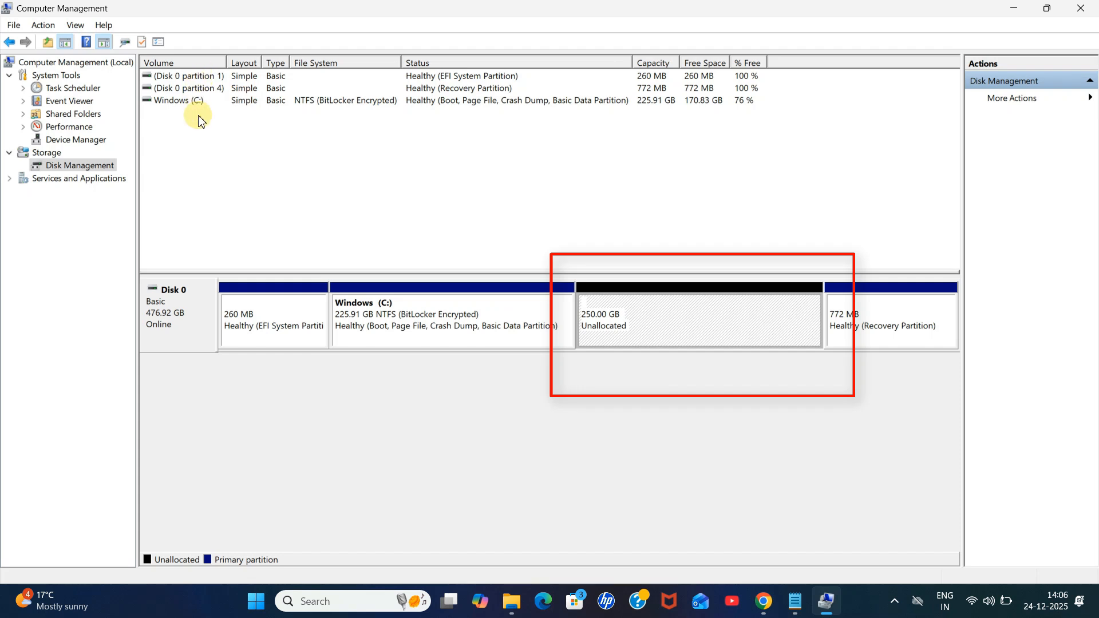
Step: Create a new simple volume on the unallocated space, keeping the maximum size and drive letter D
{"action": "right_click", "coordinate": [671, 317]}
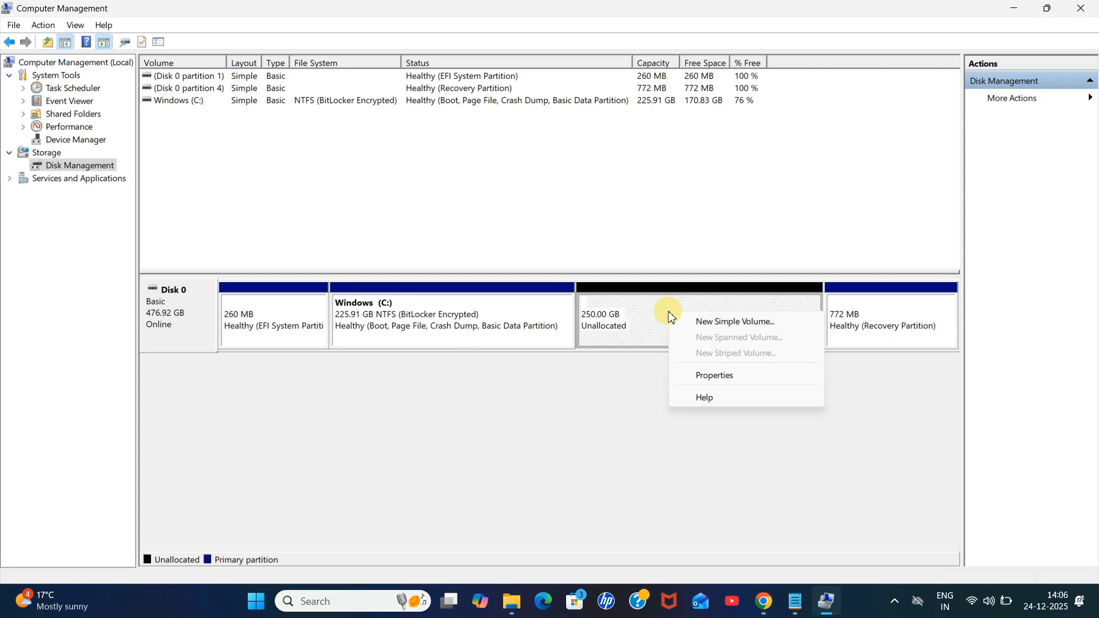
{"action": "left_click", "coordinate": [756, 324]}
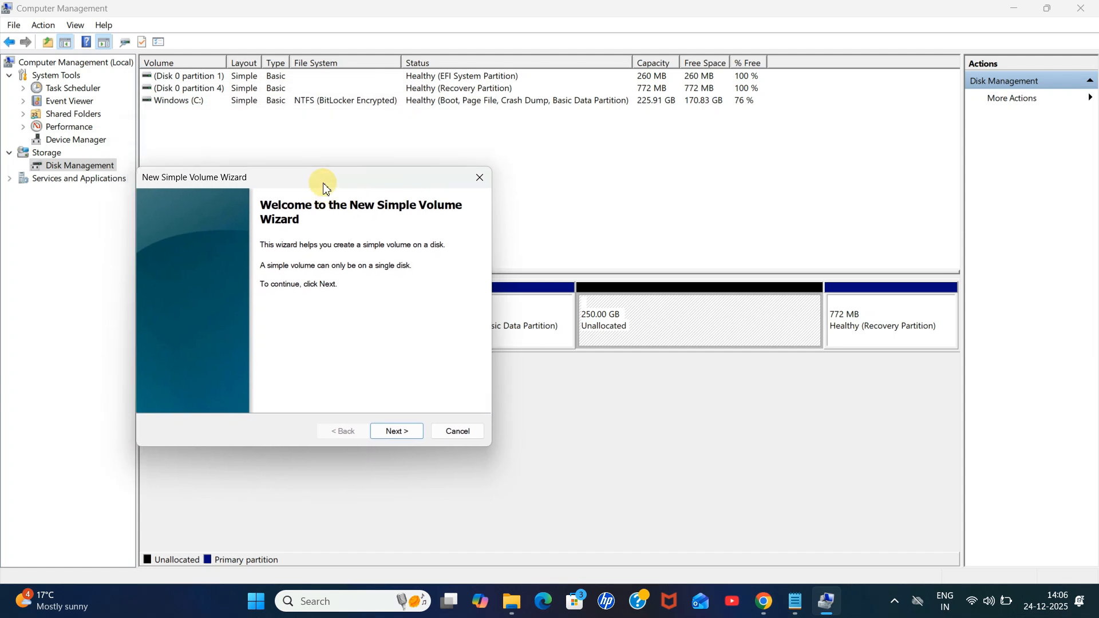
{"action": "left_click", "coordinate": [419, 436]}
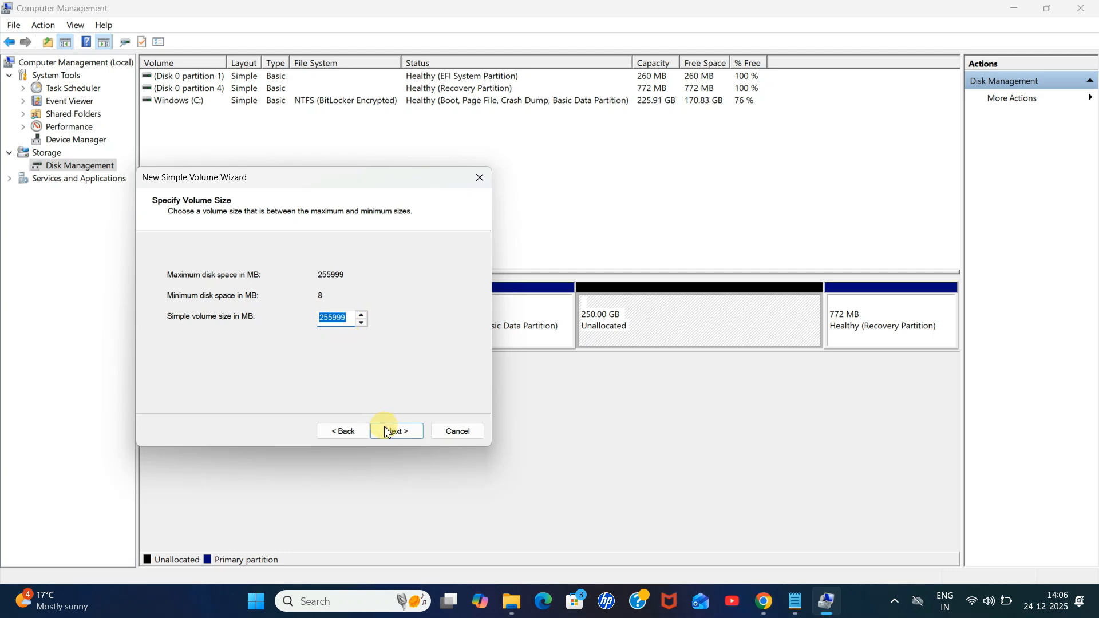
{"action": "left_click", "coordinate": [404, 435]}
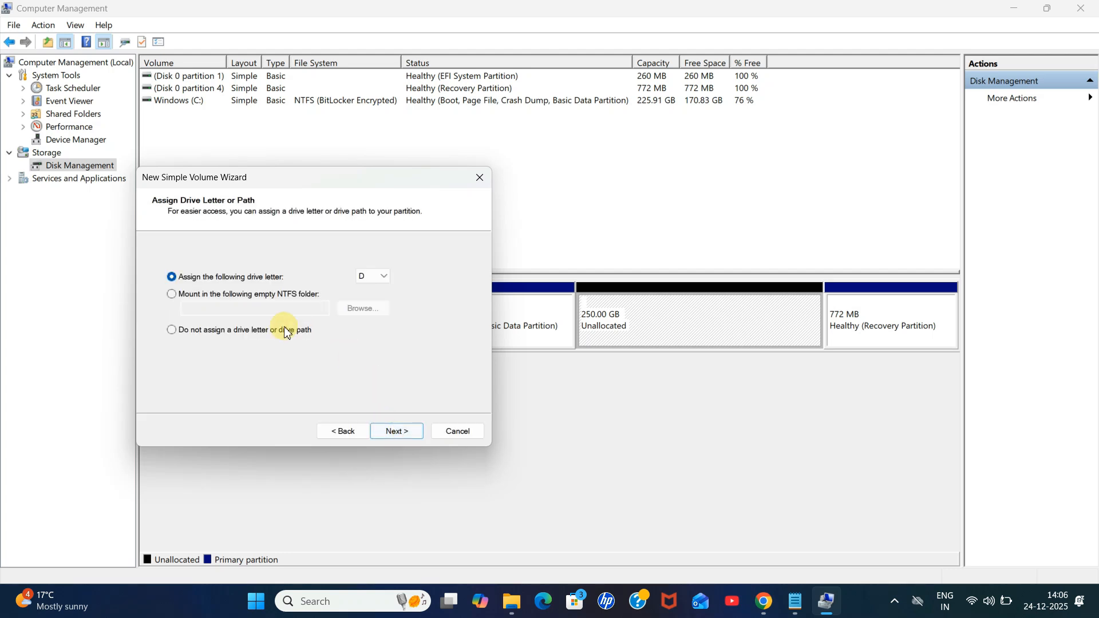
{"action": "left_click", "coordinate": [383, 277]}
{"action": "left_click", "coordinate": [384, 277]}
{"action": "left_click", "coordinate": [411, 436]}
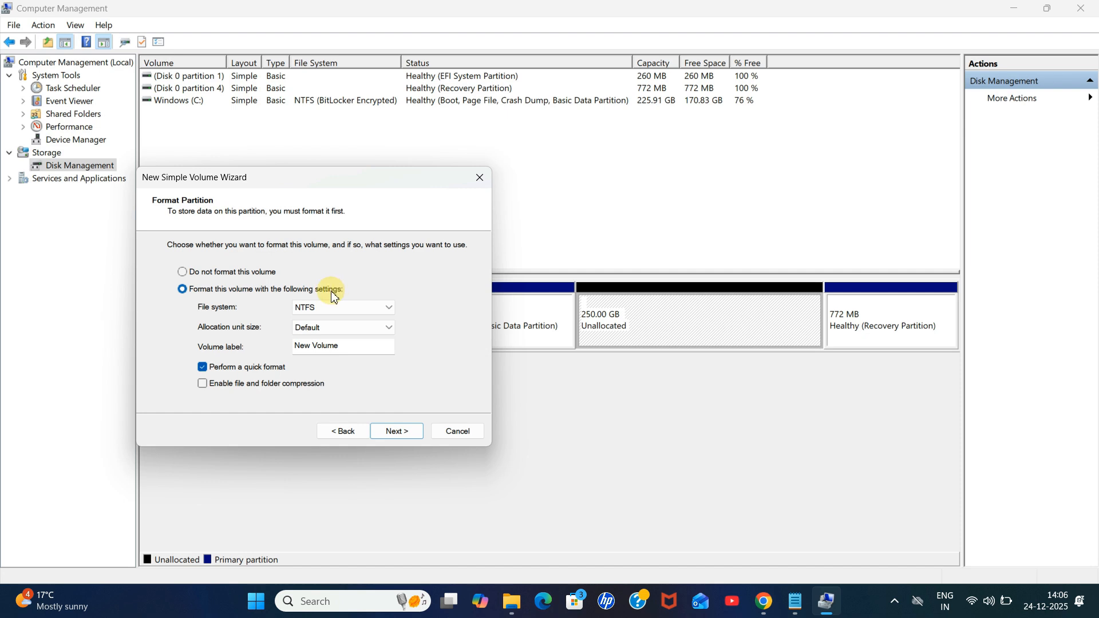
Step: Format the new volume as NTFS with the volume label Venus and finish the wizard
{"action": "left_click", "coordinate": [371, 310]}
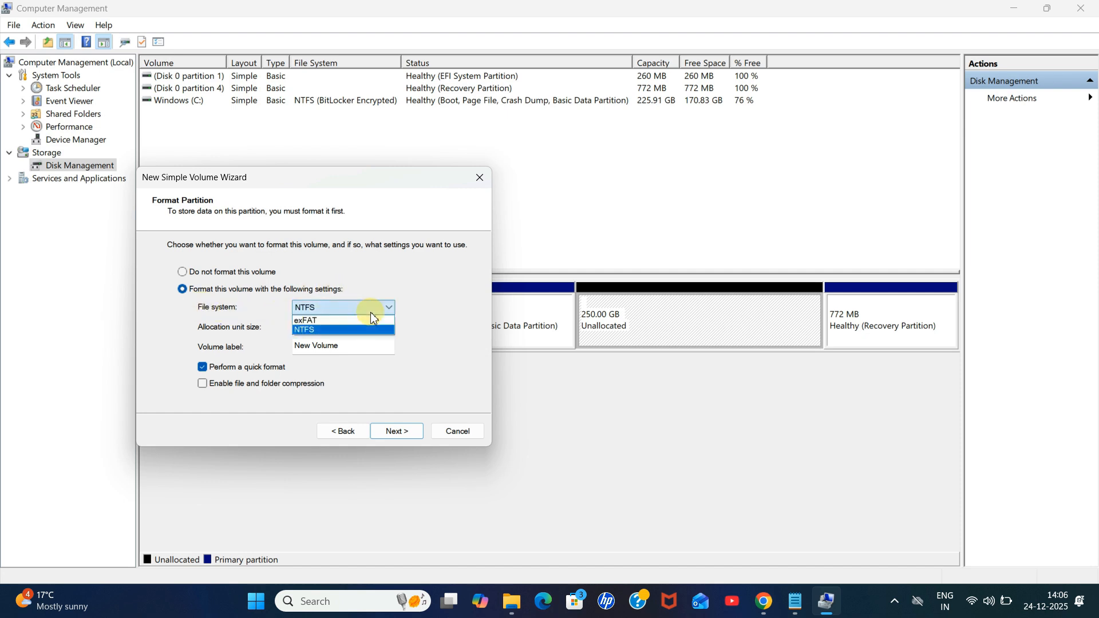
{"action": "left_click", "coordinate": [370, 312]}
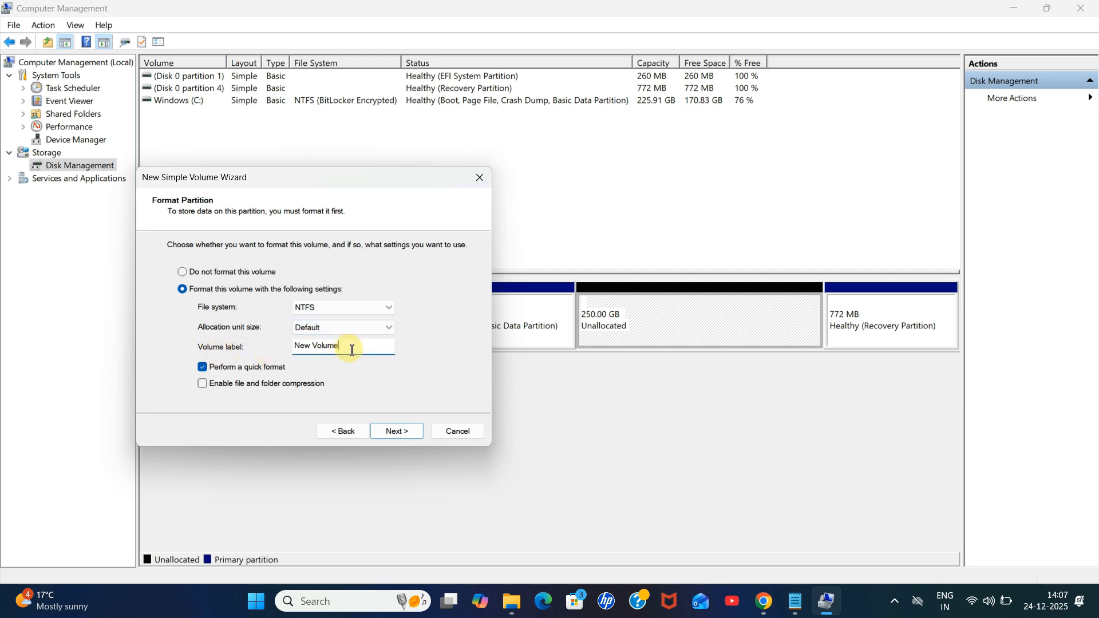
{"action": "left_click_drag", "start_coordinate": [344, 349], "coordinate": [285, 345]}
{"action": "type", "text": "Venus"}
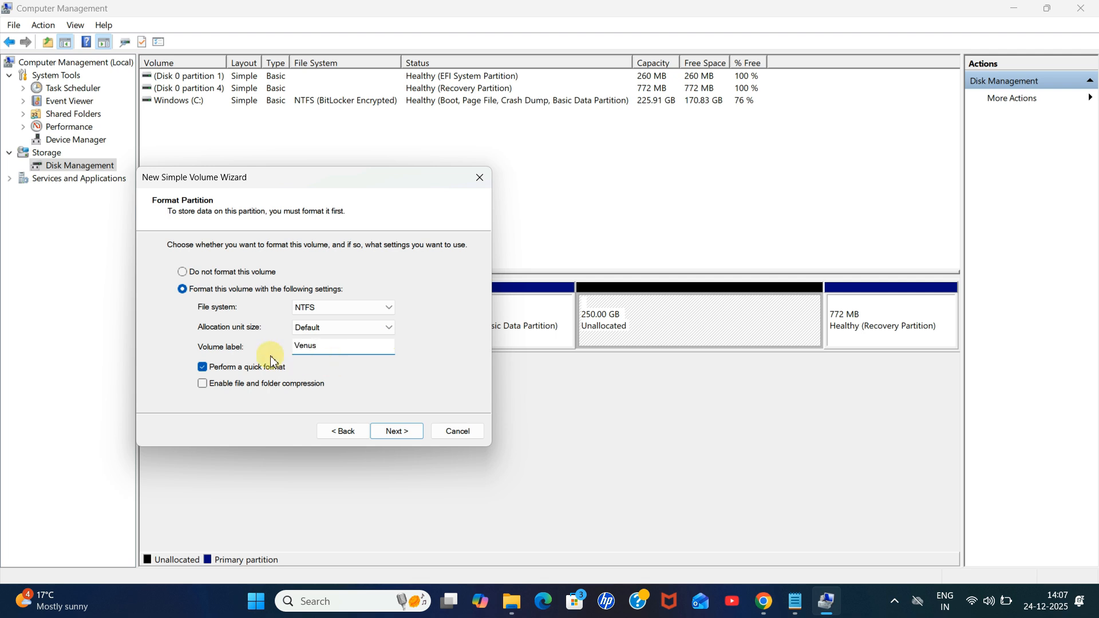
{"action": "left_click_drag", "start_coordinate": [321, 346], "coordinate": [295, 354]}
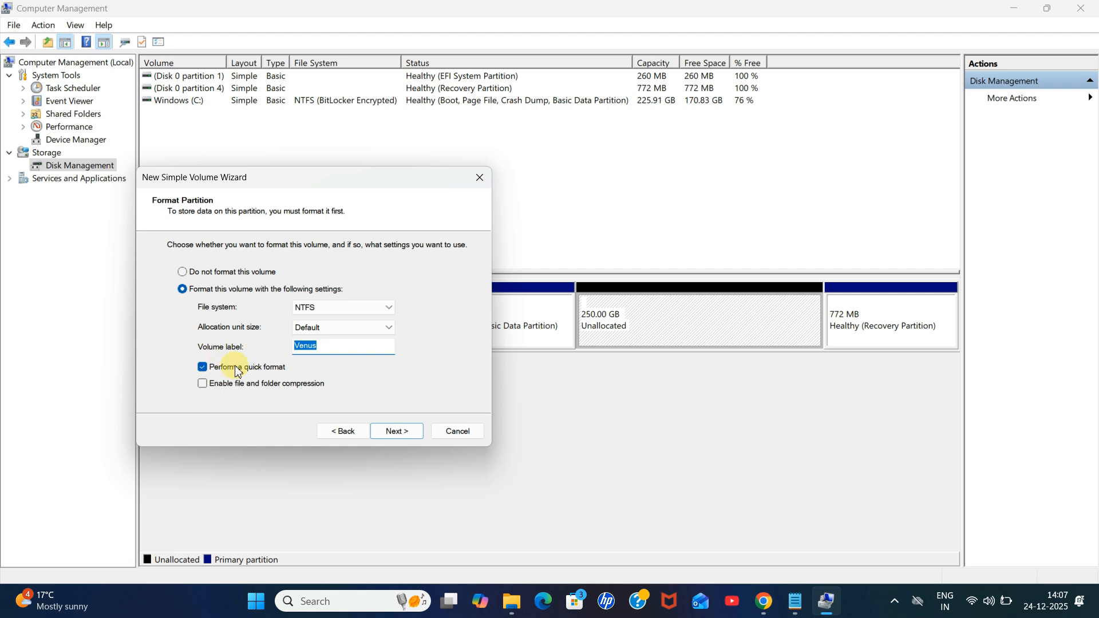
{"action": "left_click", "coordinate": [409, 437]}
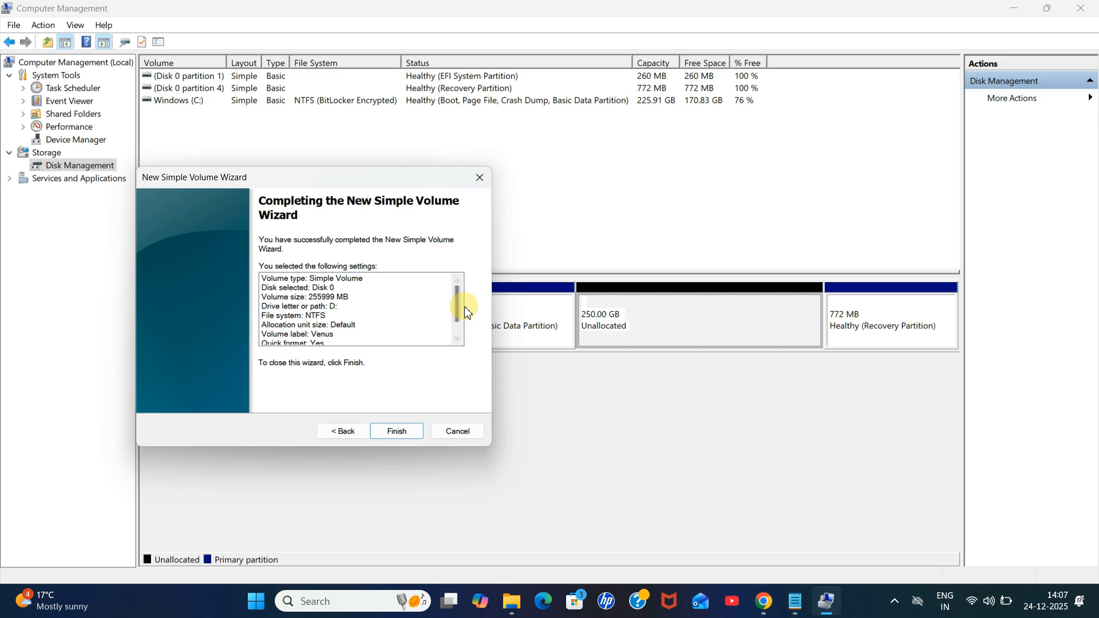
{"action": "scroll", "coordinate": [453, 336], "scroll_direction": "down", "scroll_amount": 1}
{"action": "left_click", "coordinate": [400, 435]}
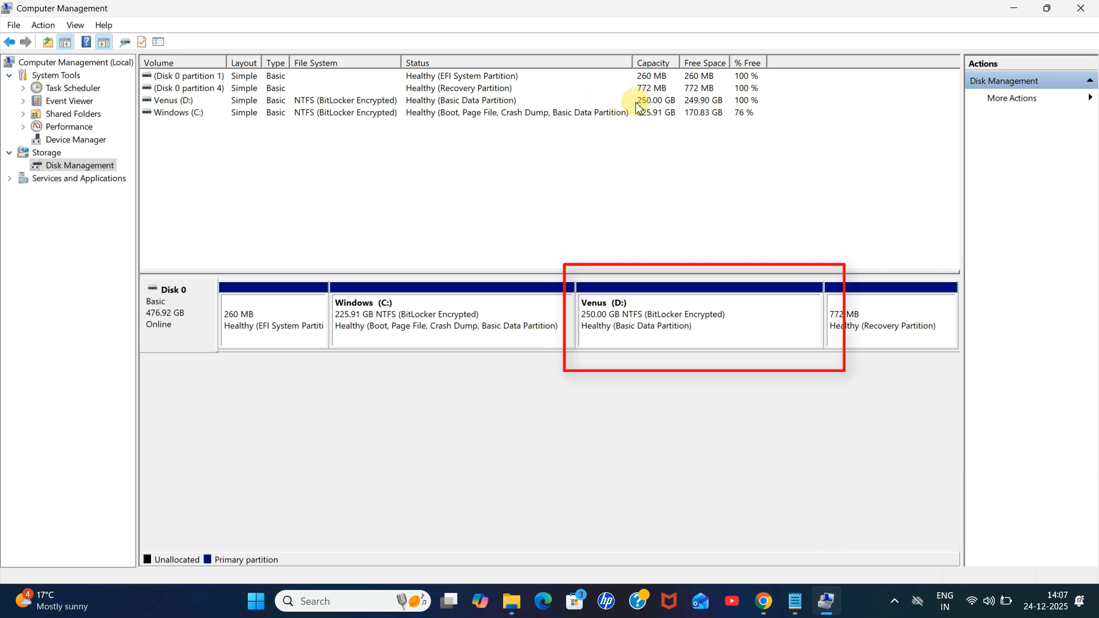
Step: Open the new Venus (D:) drive in File Explorer
{"action": "left_click", "coordinate": [176, 100]}
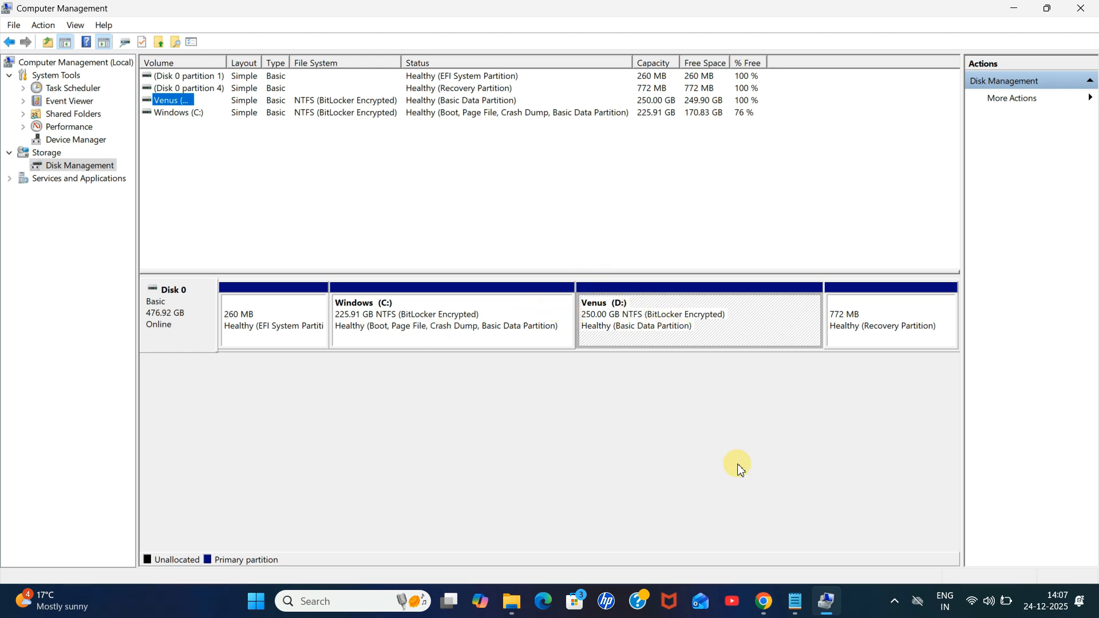
{"action": "left_click", "coordinate": [529, 599]}
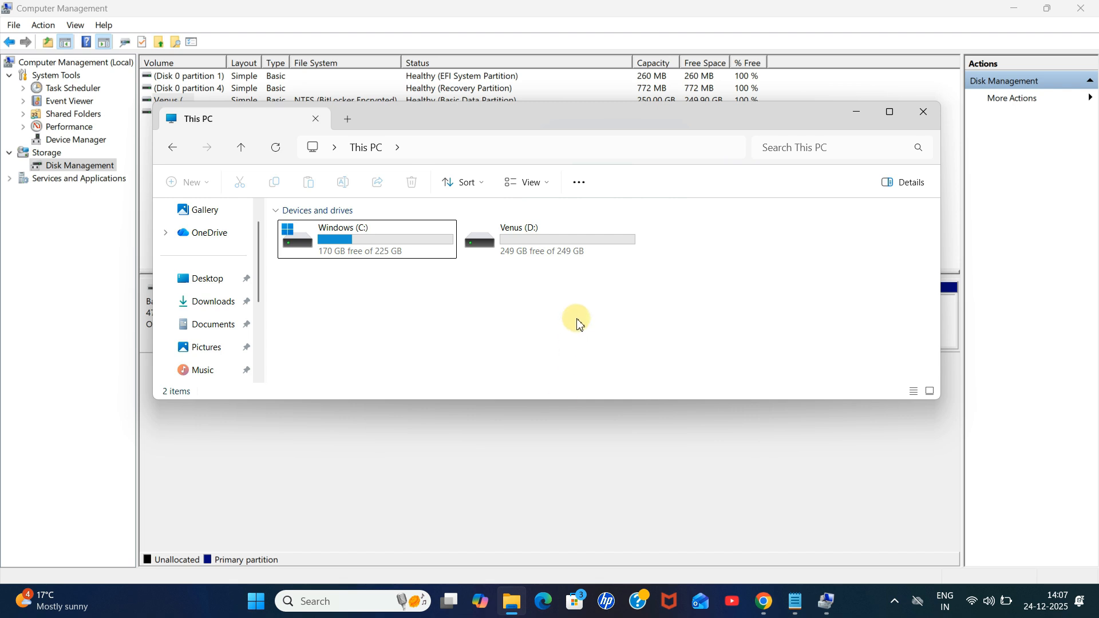
{"action": "left_click", "coordinate": [531, 253]}
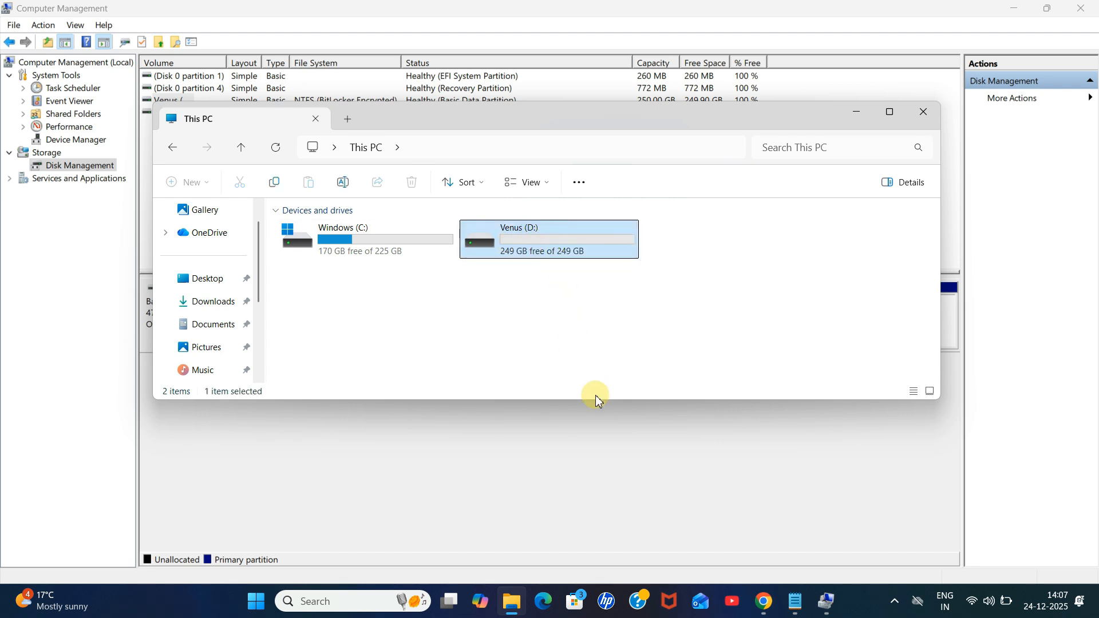
{"action": "left_click_drag", "start_coordinate": [592, 402], "coordinate": [586, 500]}
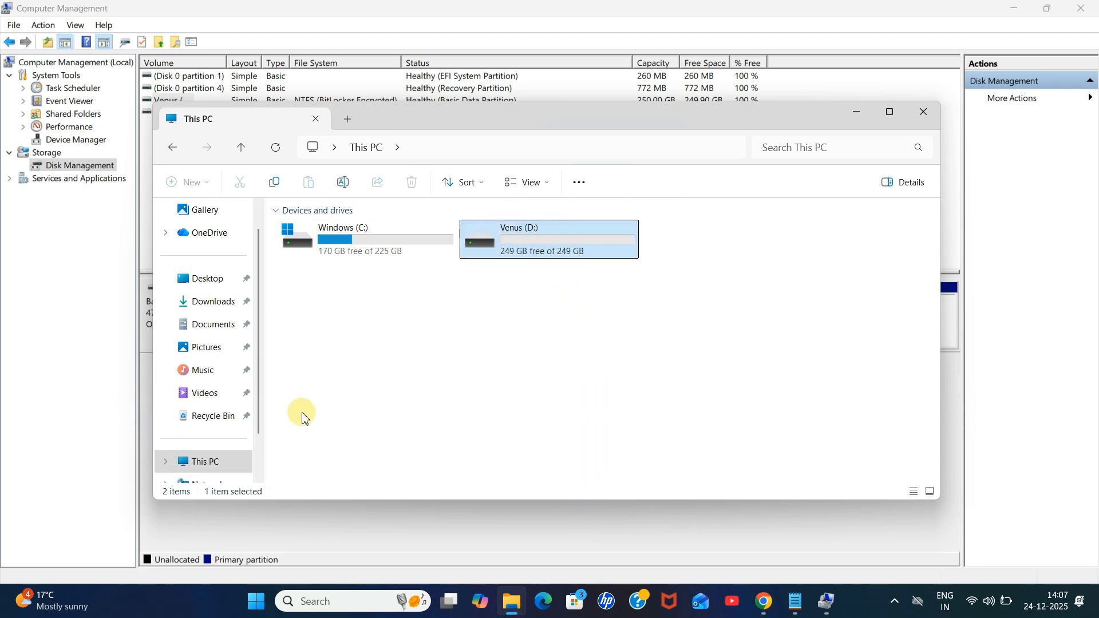
{"action": "left_click_drag", "start_coordinate": [260, 366], "coordinate": [256, 400]}
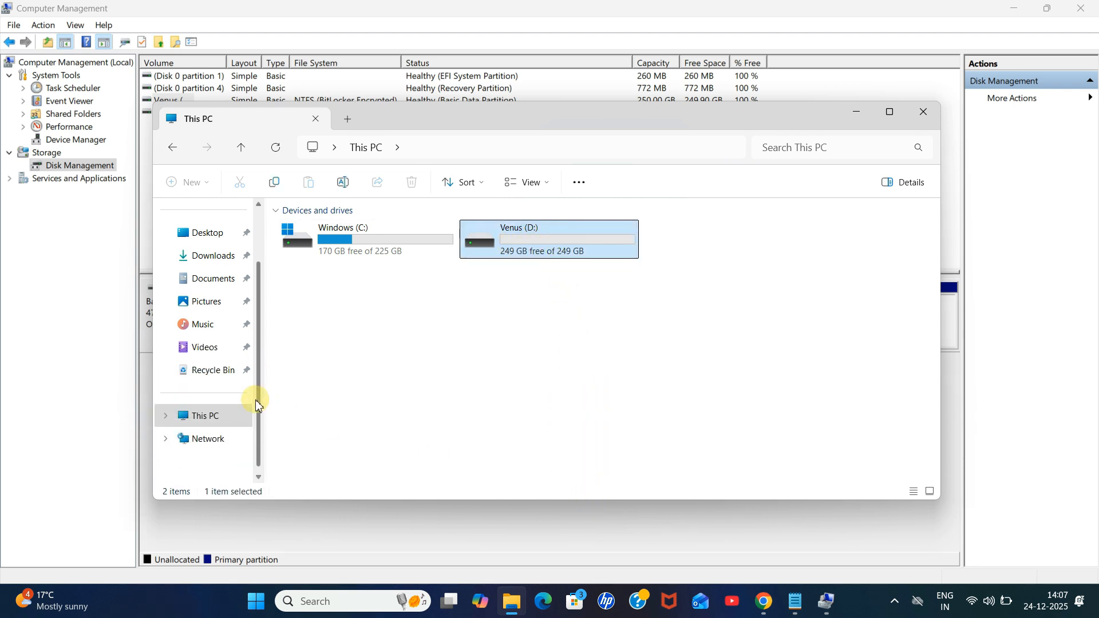
{"action": "left_click", "coordinate": [348, 230]}
{"action": "left_click", "coordinate": [575, 253]}
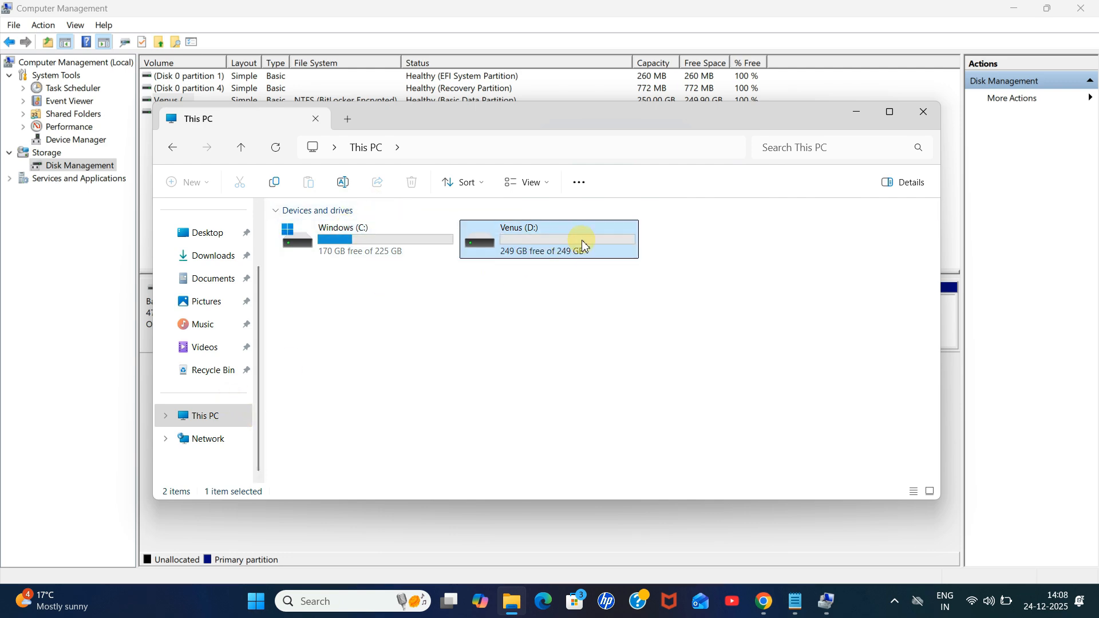
{"action": "double_click", "coordinate": [582, 239]}
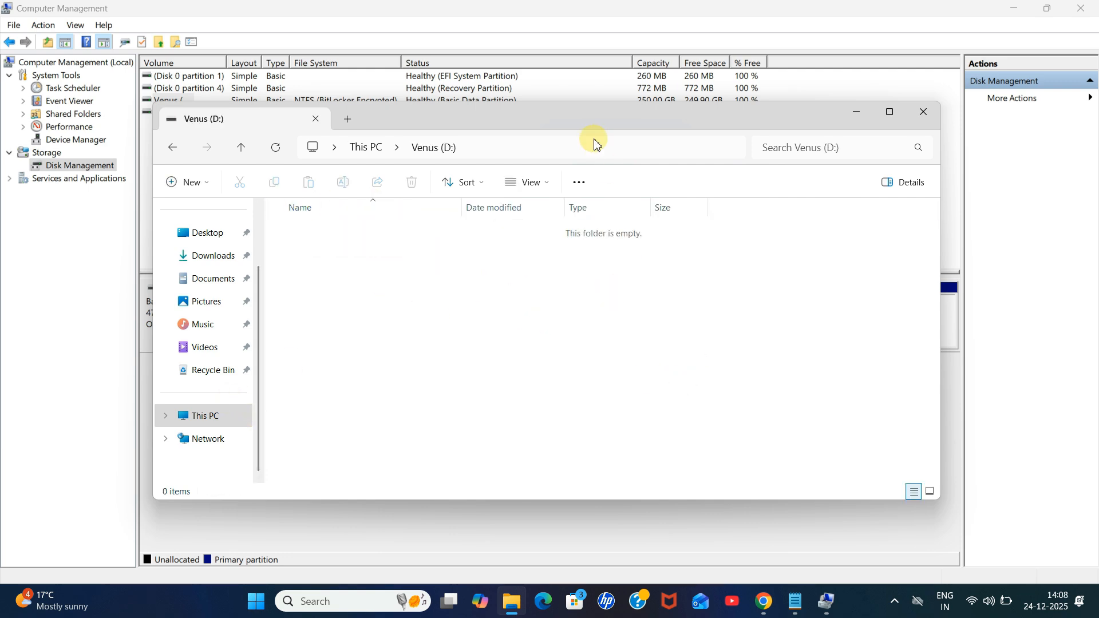
Step: Create a folder named Testing folder on the Venus (D:) drive
{"action": "left_click_drag", "start_coordinate": [592, 140], "coordinate": [630, 138]}
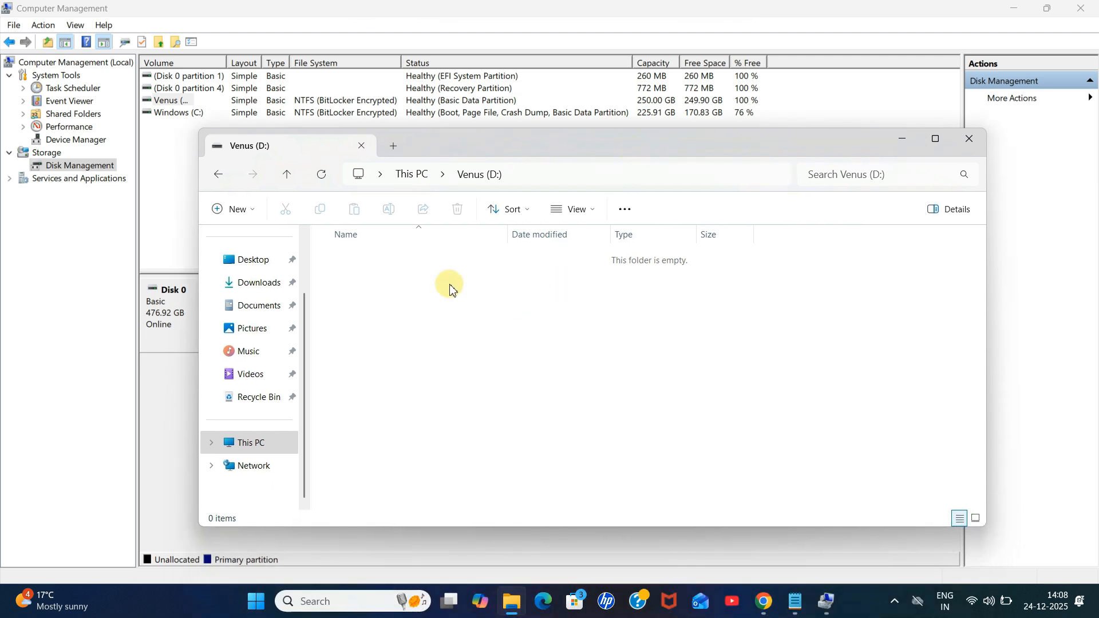
{"action": "right_click", "coordinate": [524, 310]}
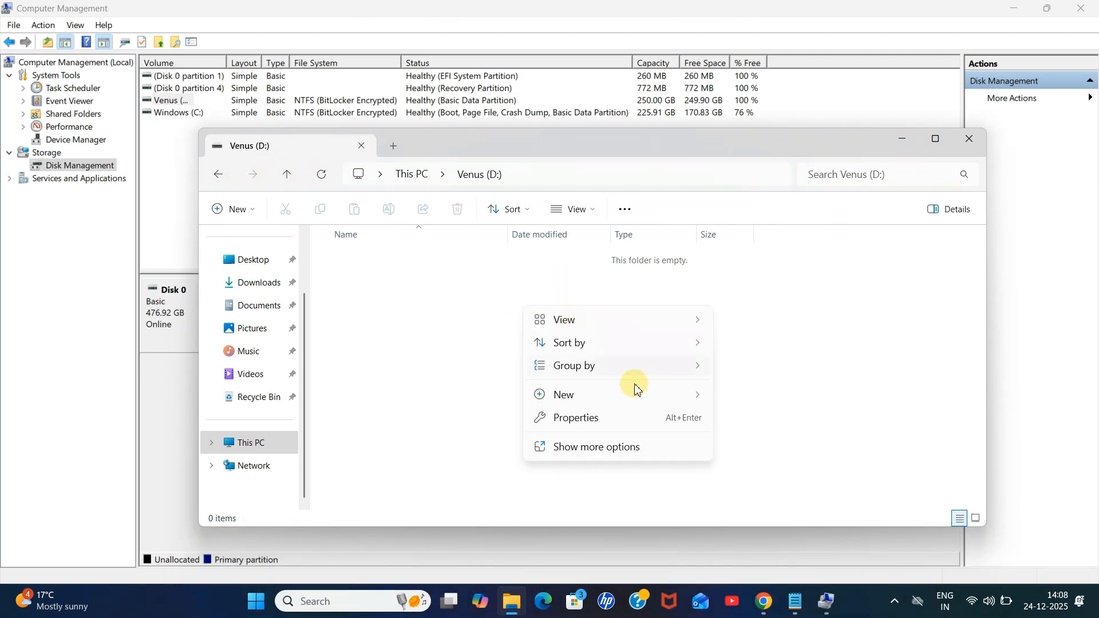
{"action": "mouse_move", "coordinate": [637, 397]}
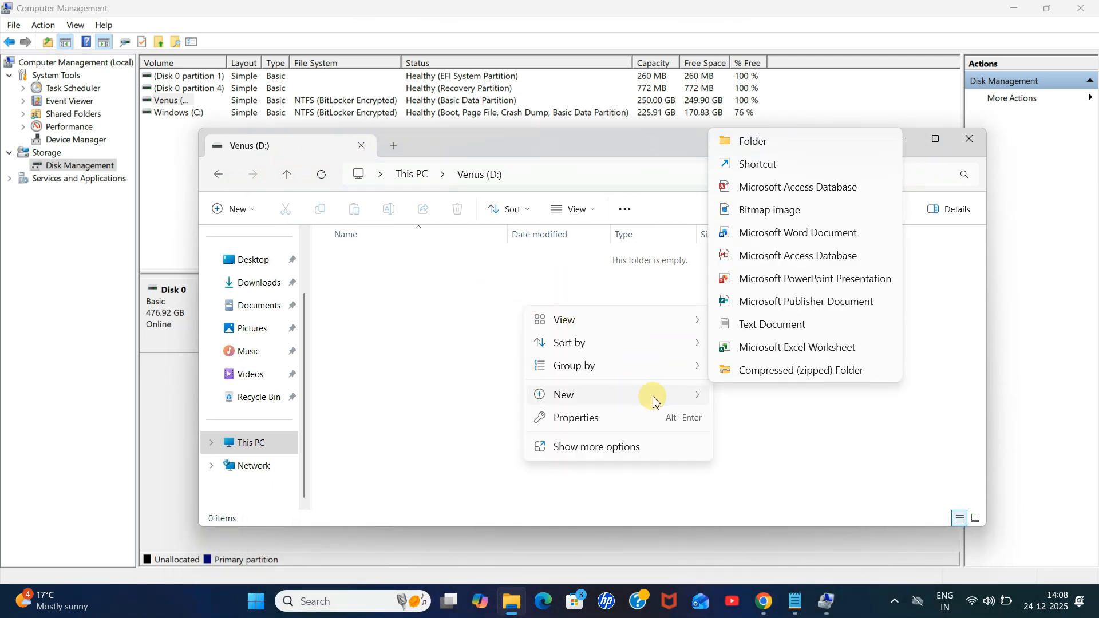
{"action": "left_click", "coordinate": [765, 150]}
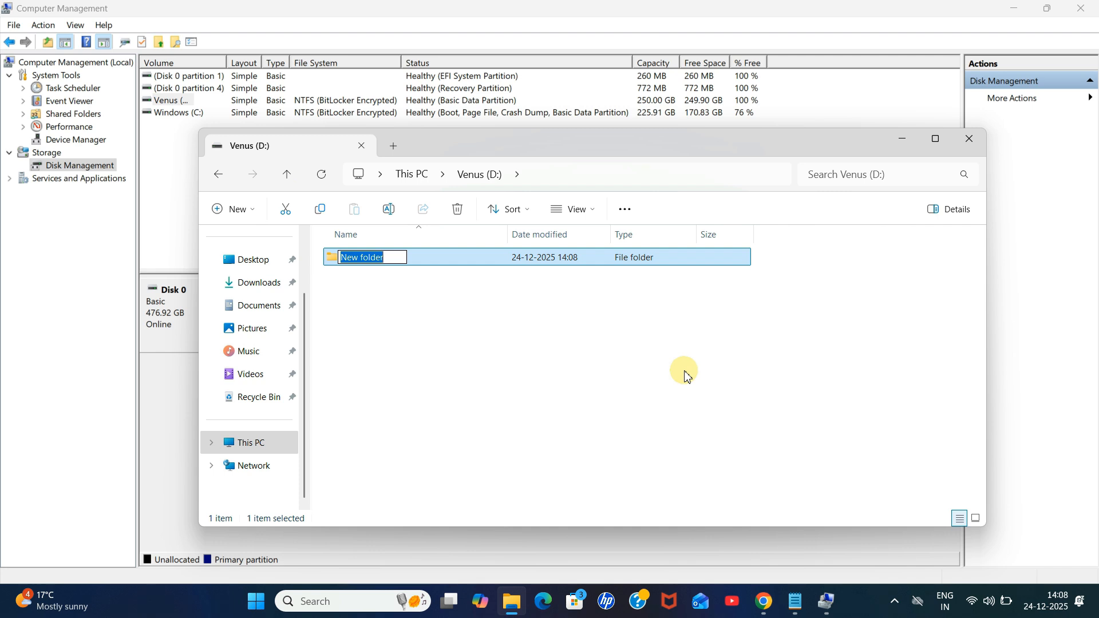
{"action": "key", "text": "BackSpace"}
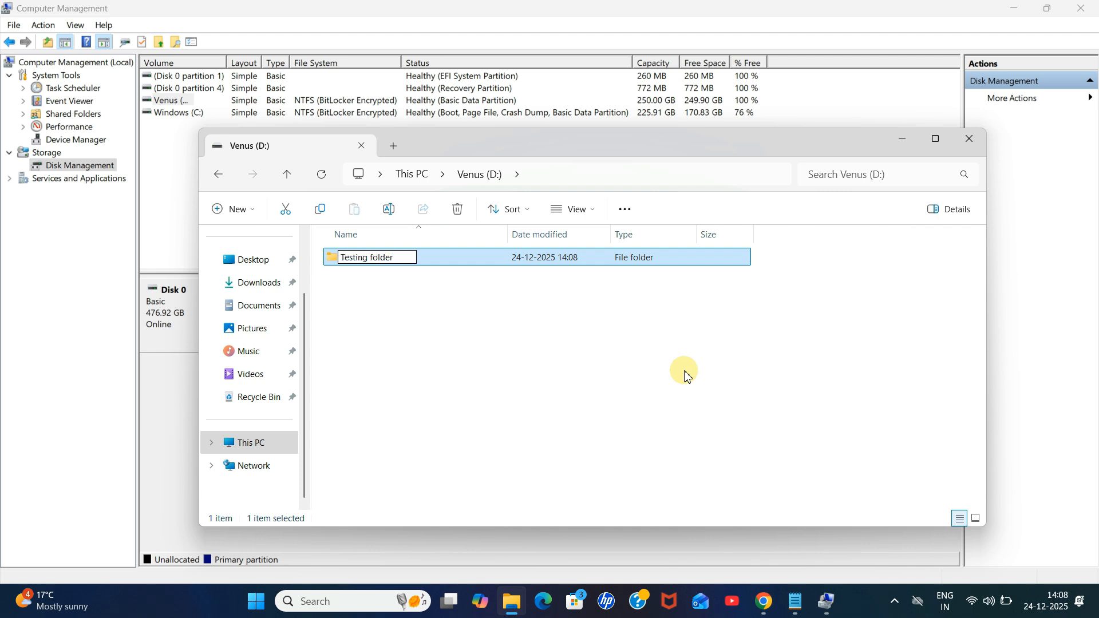
{"action": "type", "text": "Testing folder"}
{"action": "left_click", "coordinate": [686, 374]}
Step: Open Testing folder and browse its context menu before returning to Disk Management
{"action": "double_click", "coordinate": [373, 256]}
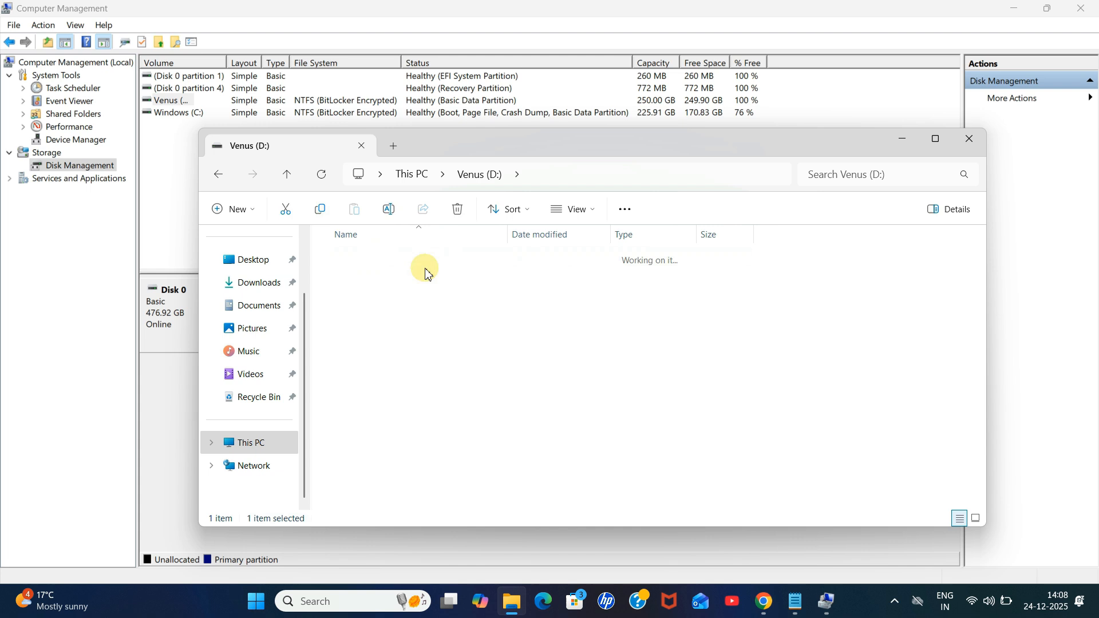
{"action": "right_click", "coordinate": [513, 307]}
{"action": "mouse_move", "coordinate": [732, 404]}
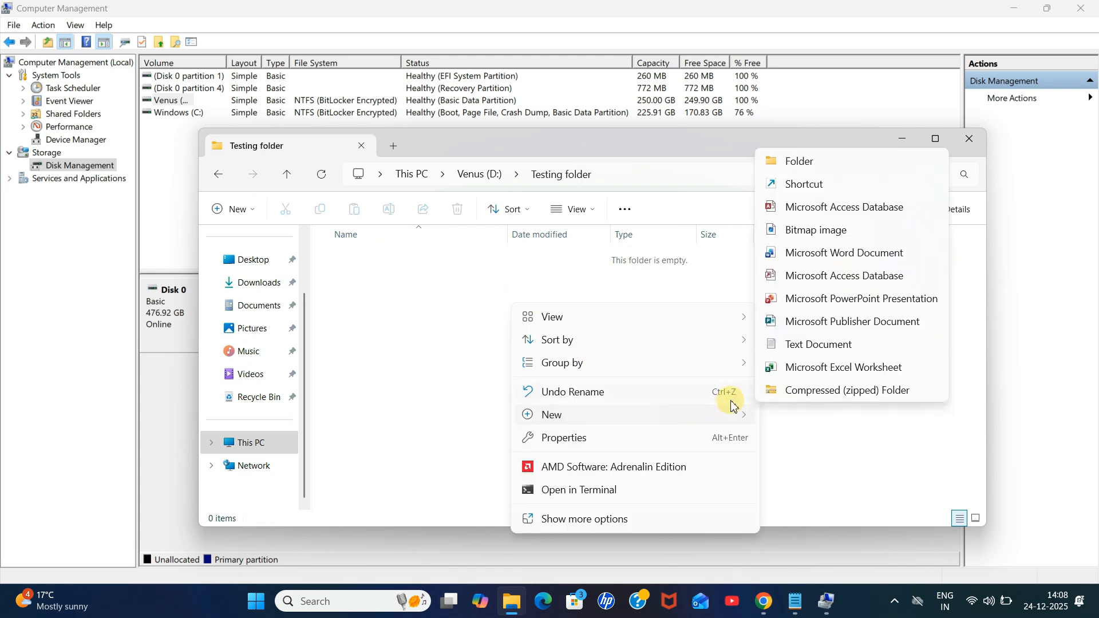
{"action": "left_click", "coordinate": [177, 112]}
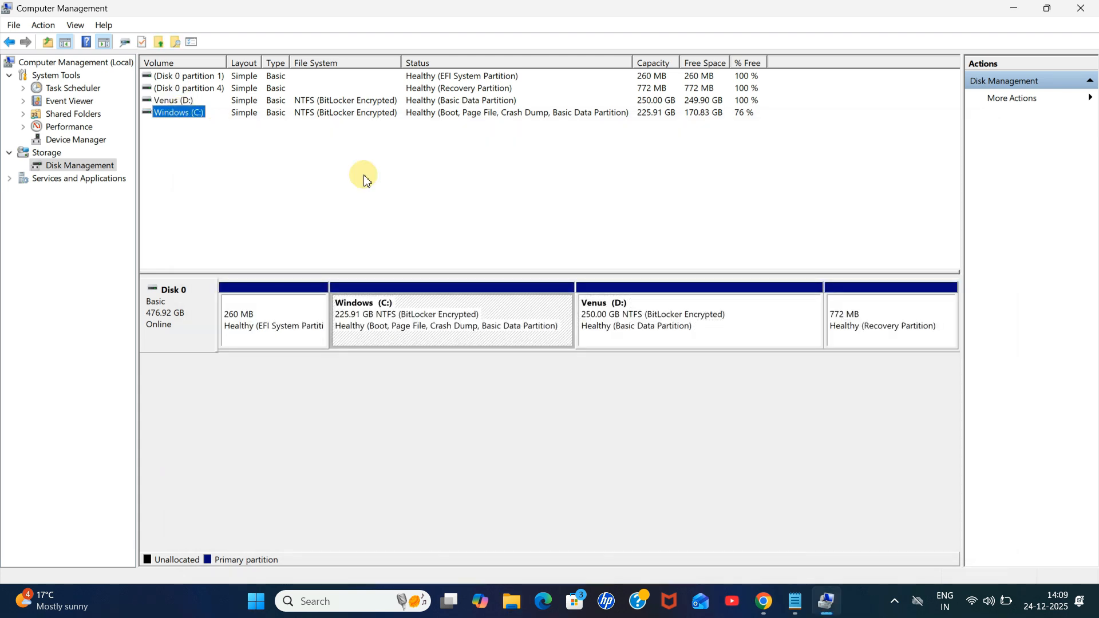
Step: Review the available options for the Venus (D:) partition
{"action": "left_click", "coordinate": [598, 311]}
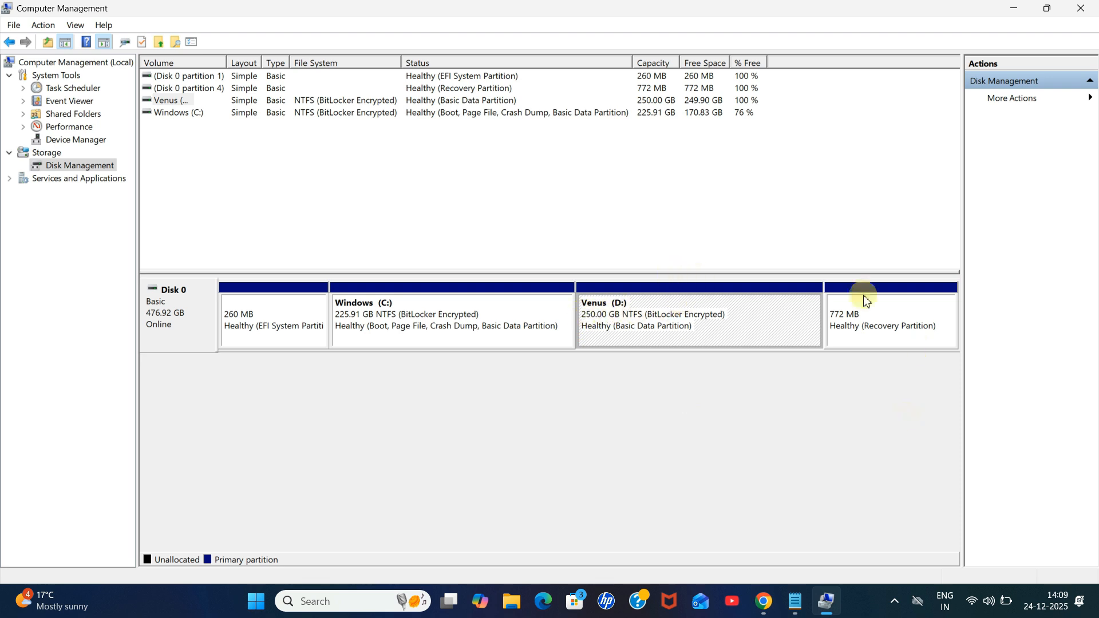
{"action": "right_click", "coordinate": [745, 332]}
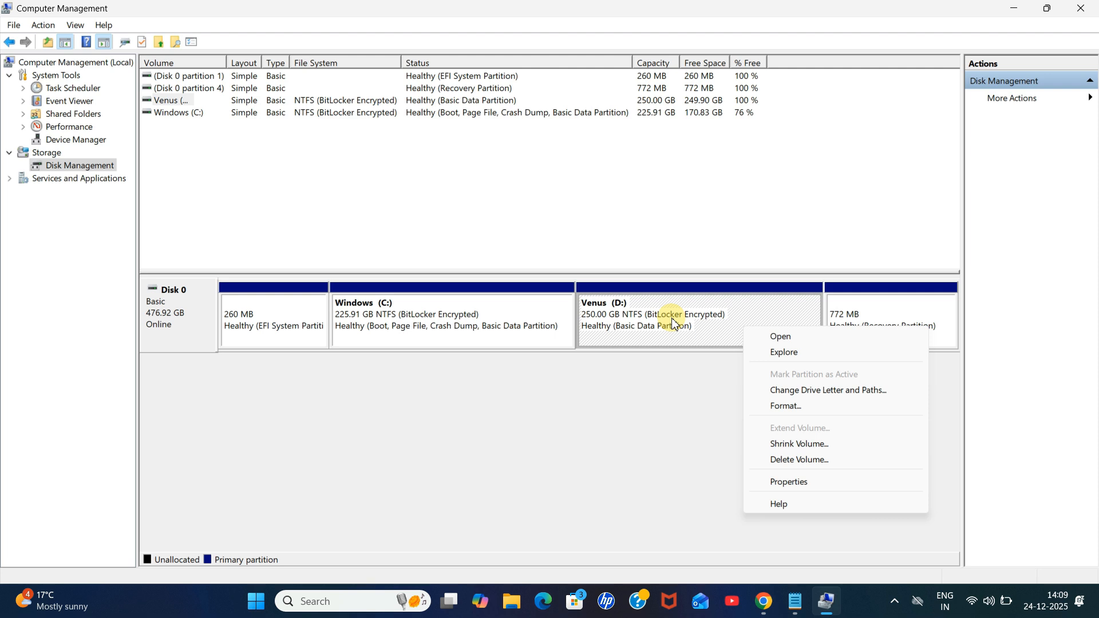
{"action": "left_click", "coordinate": [716, 408]}
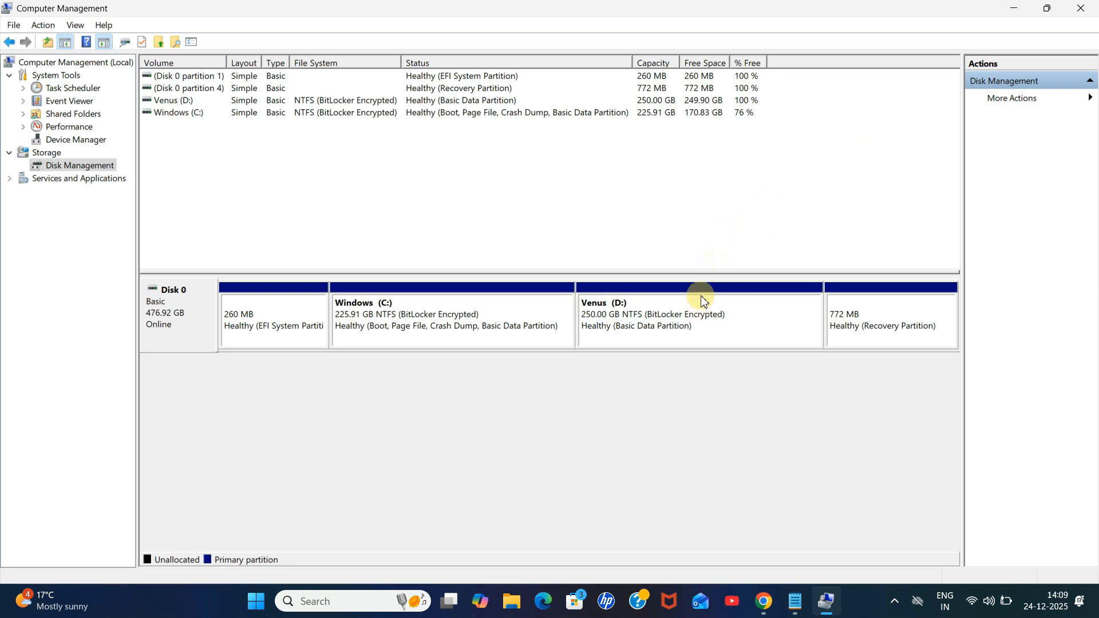
Step: Review the notes file's title line and return to Disk Management
{"action": "left_click", "coordinate": [1010, 10]}
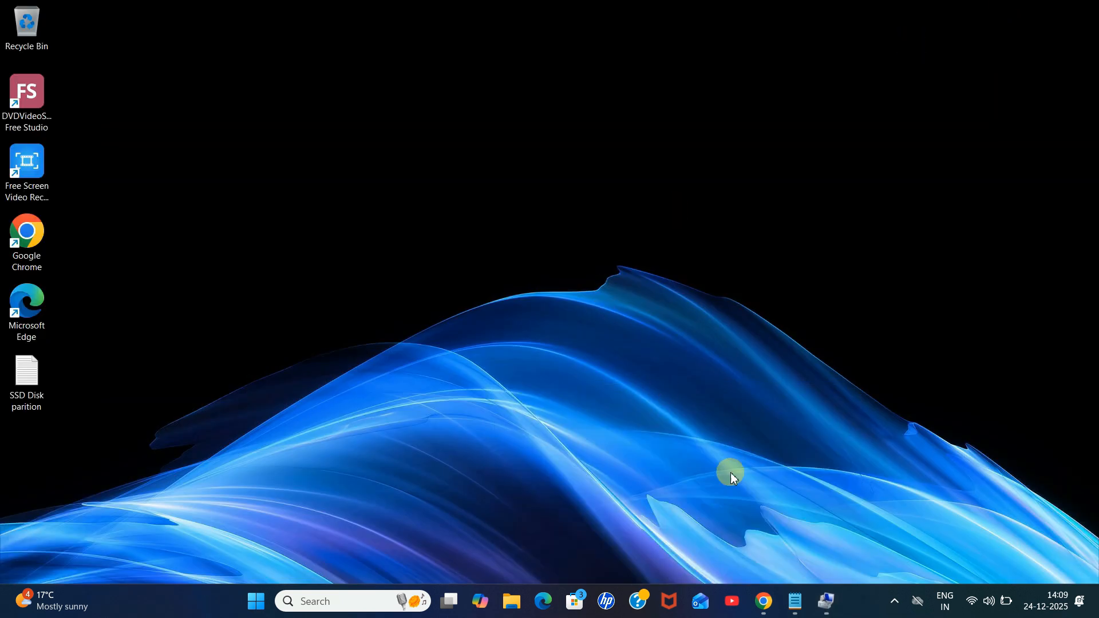
{"action": "left_click", "coordinate": [796, 601]}
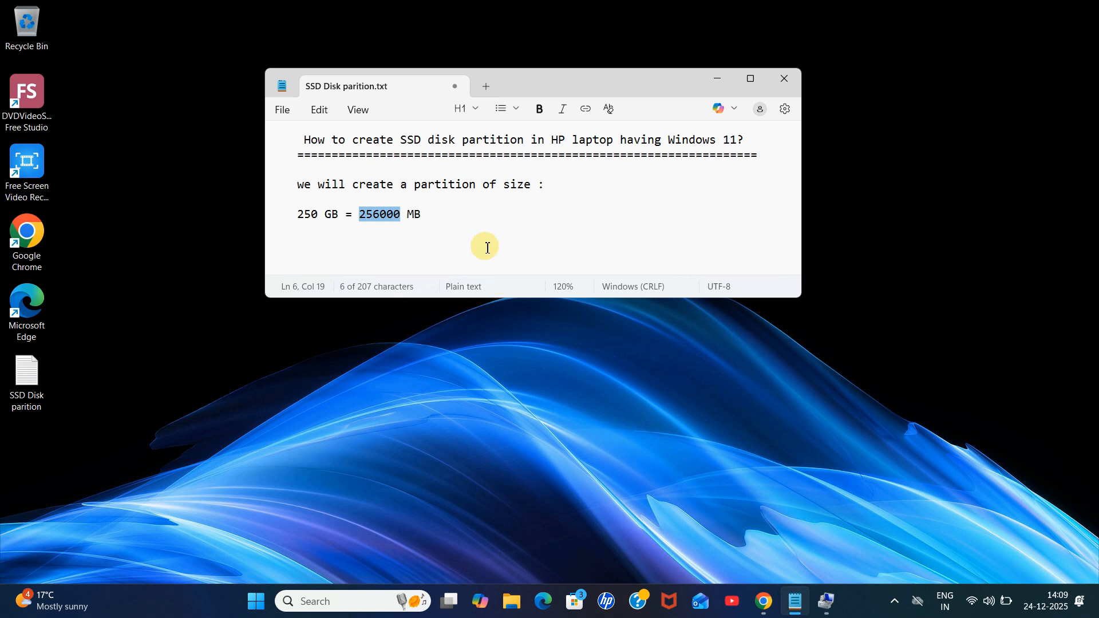
{"action": "left_click", "coordinate": [455, 214]}
{"action": "left_click_drag", "start_coordinate": [294, 137], "coordinate": [746, 145]}
{"action": "left_click", "coordinate": [827, 601]}
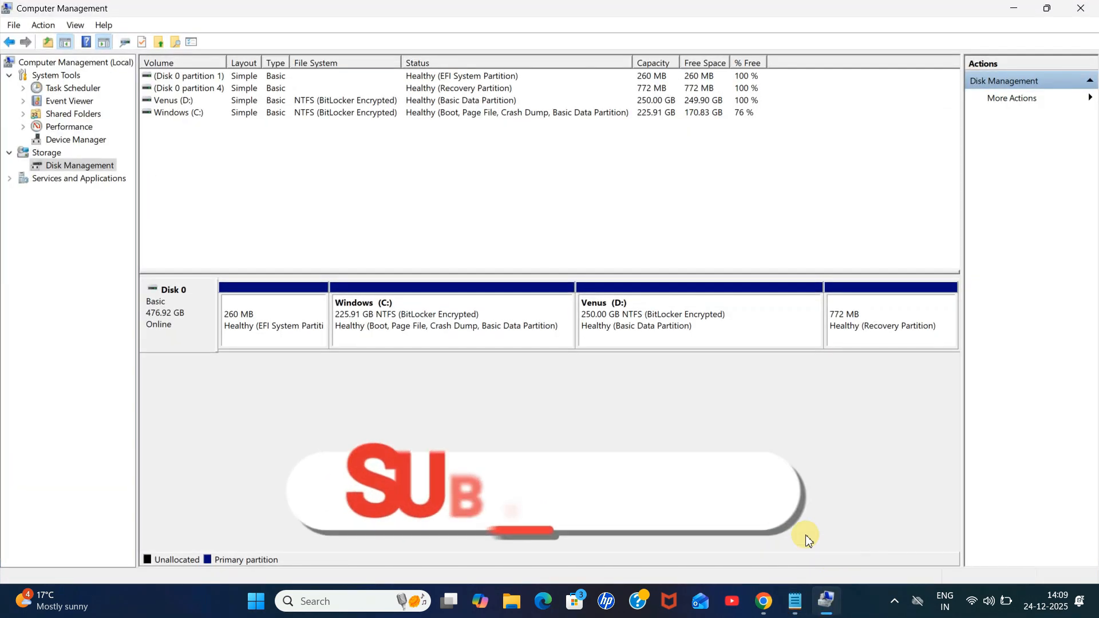